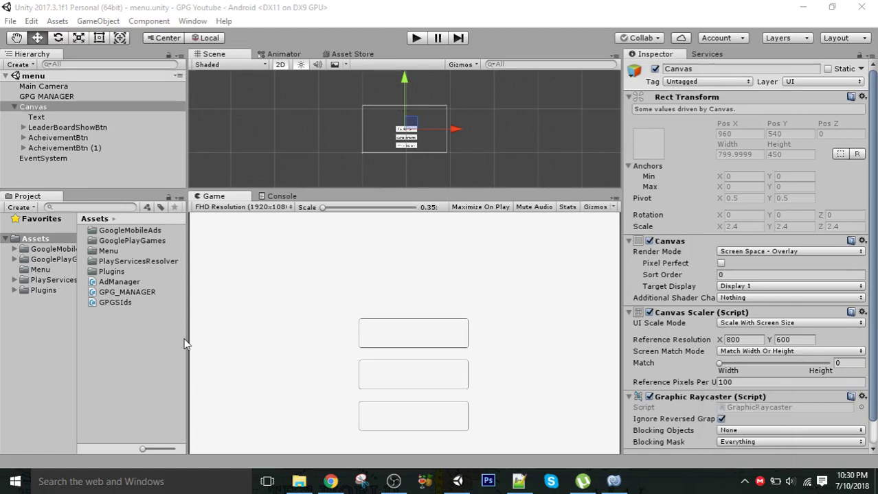
Step: Widen the Game view and select the AdManager script to show its banner-ad code in the Inspector
{"action": "left_click_drag", "start_coordinate": [186, 343], "coordinate": [171, 328]}
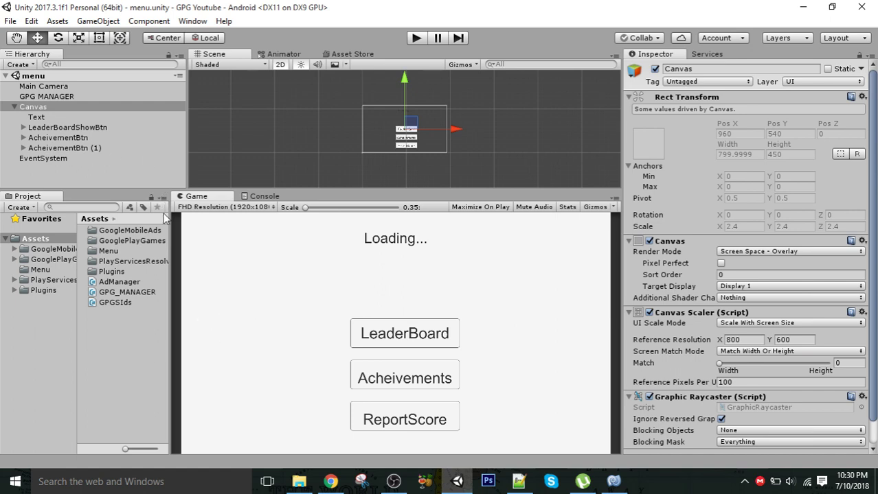
{"action": "left_click", "coordinate": [125, 283]}
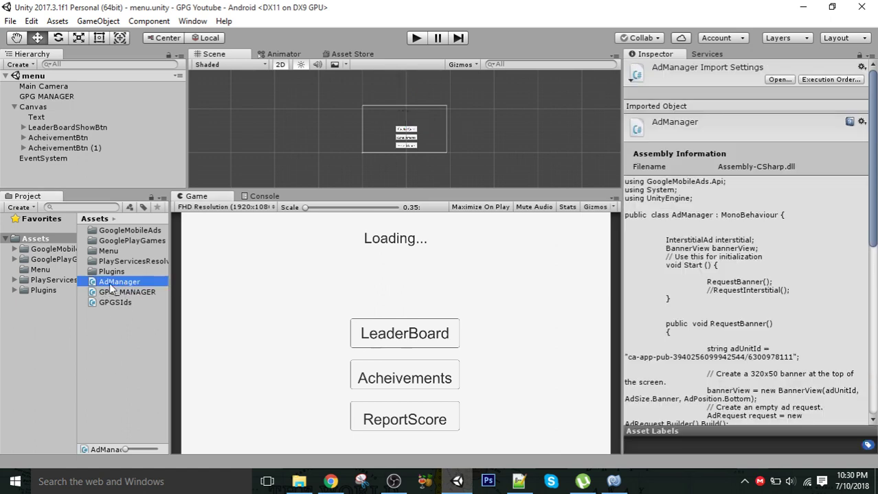
Step: Dismiss the Project panel's Create menu without adding an asset, then bring AdManager.cs up in MonoDevelop
{"action": "right_click", "coordinate": [108, 357]}
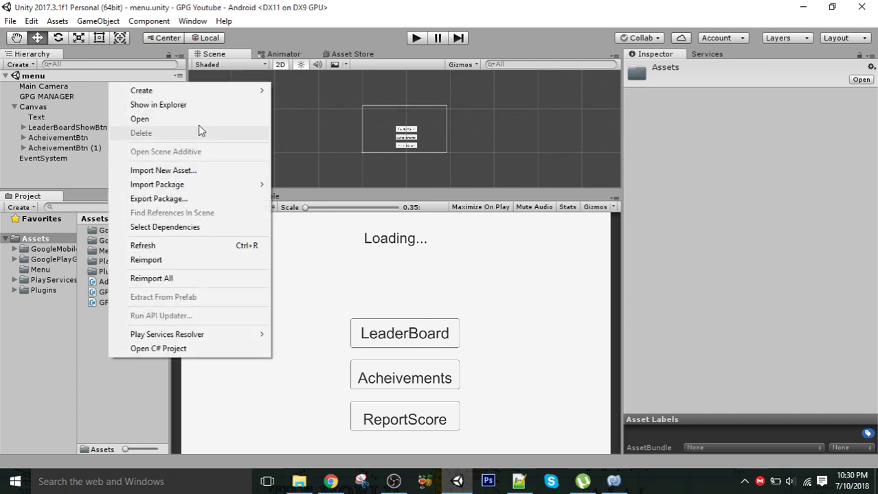
{"action": "mouse_move", "coordinate": [231, 92]}
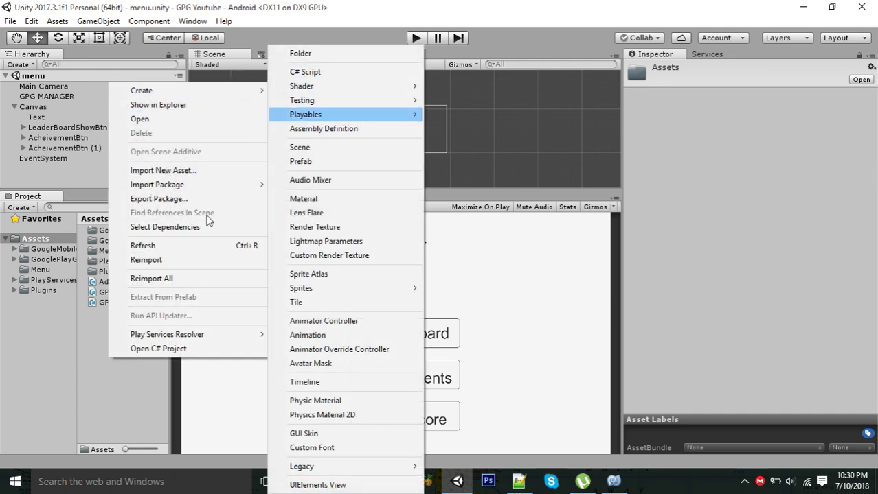
{"action": "left_click", "coordinate": [109, 417]}
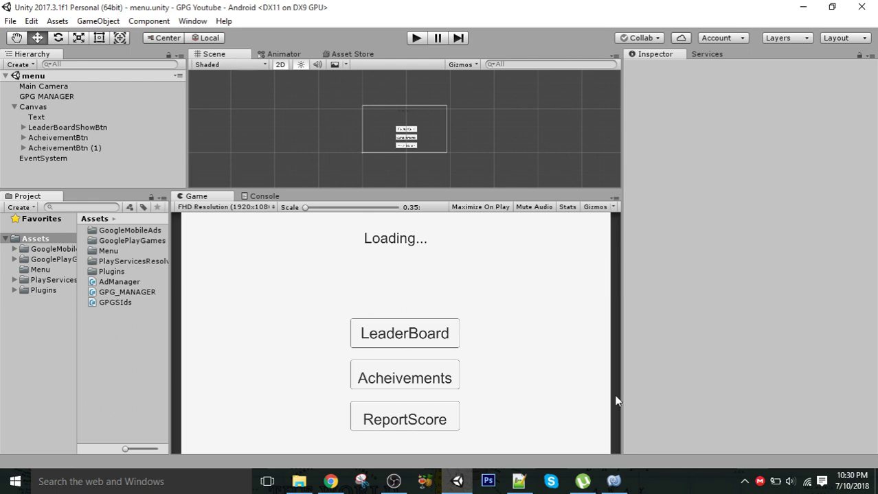
{"action": "left_click", "coordinate": [613, 481]}
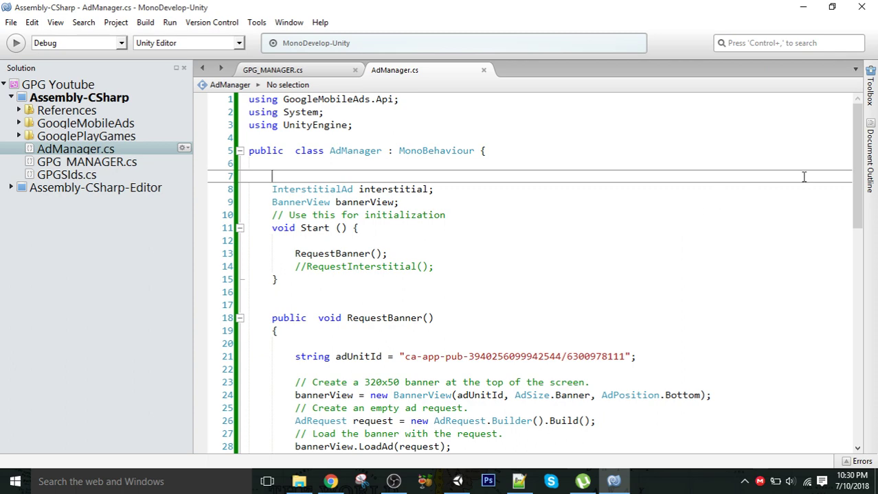
Step: Review the three using statements at the top of AdManager.cs
{"action": "scroll", "coordinate": [857, 200], "scroll_direction": "down", "scroll_amount": 2}
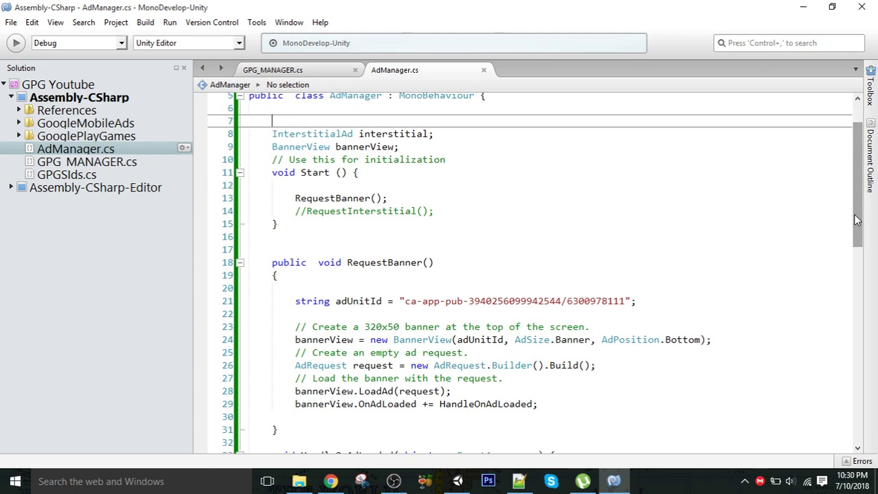
{"action": "scroll", "coordinate": [857, 202], "scroll_direction": "up", "scroll_amount": 2}
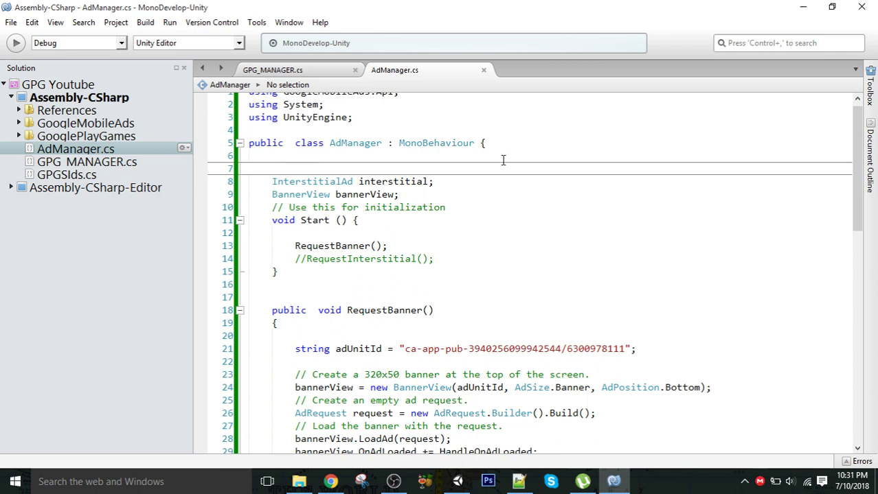
{"action": "scroll", "coordinate": [502, 160], "scroll_direction": "up", "scroll_amount": 1}
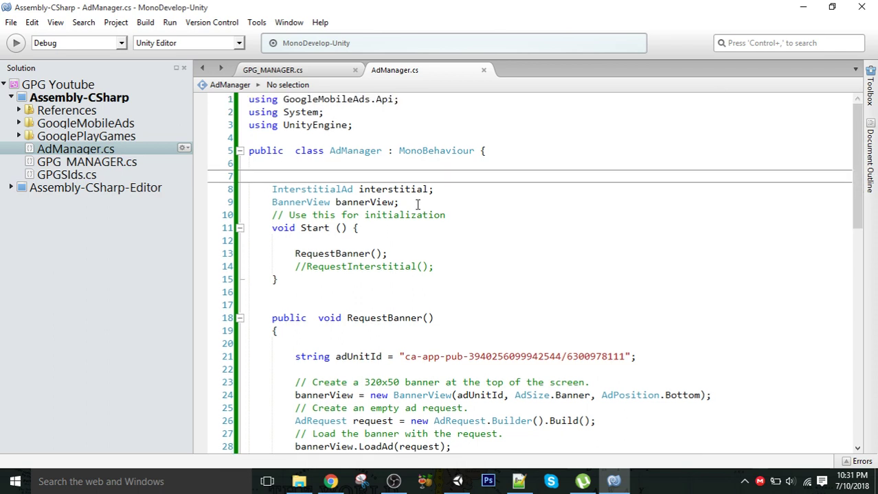
{"action": "left_click_drag", "start_coordinate": [362, 126], "coordinate": [246, 97]}
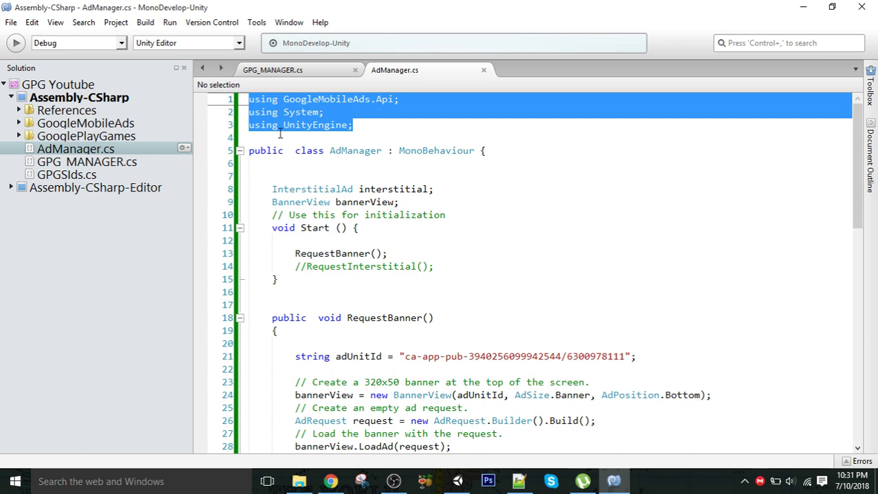
{"action": "left_click", "coordinate": [273, 227]}
{"action": "left_click", "coordinate": [264, 218]}
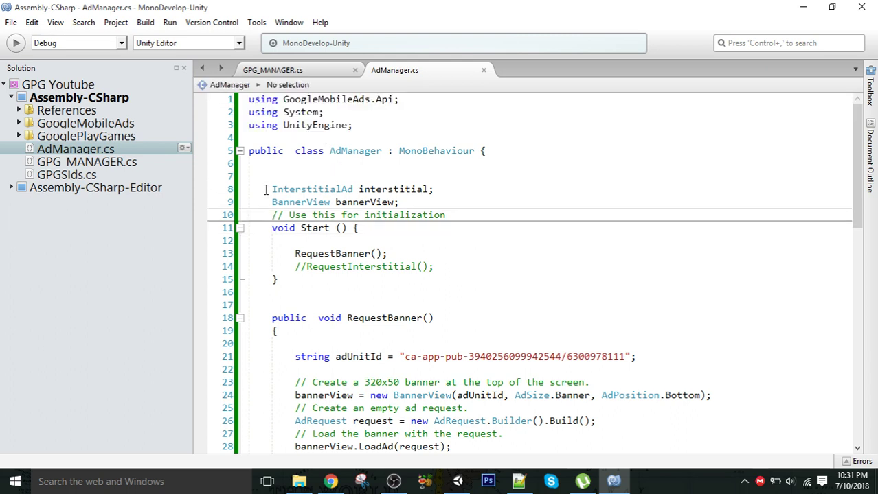
Step: Review the InterstitialAd and BannerView fields, then add a blank line after the bannerView declaration
{"action": "left_click_drag", "start_coordinate": [271, 190], "coordinate": [352, 189]}
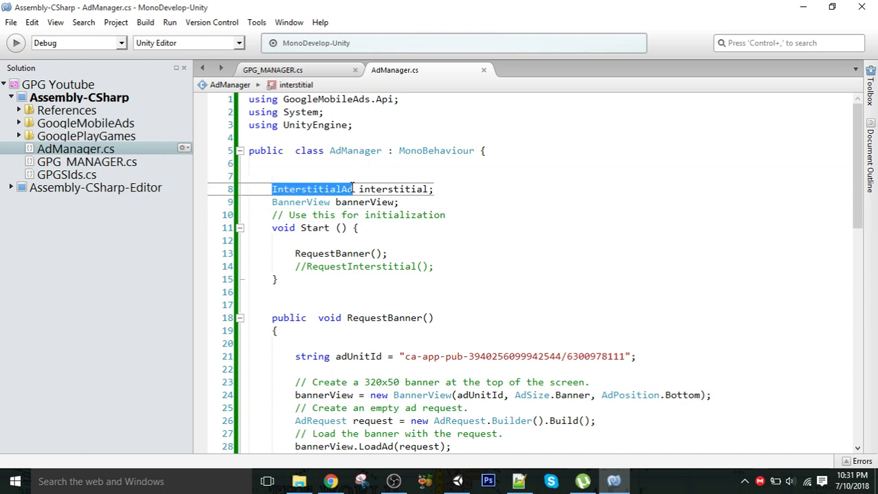
{"action": "double_click", "coordinate": [377, 189]}
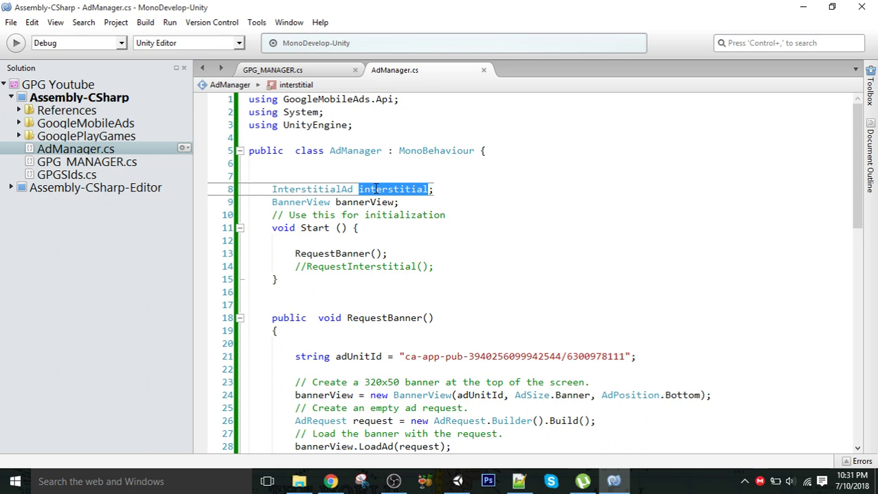
{"action": "double_click", "coordinate": [300, 203]}
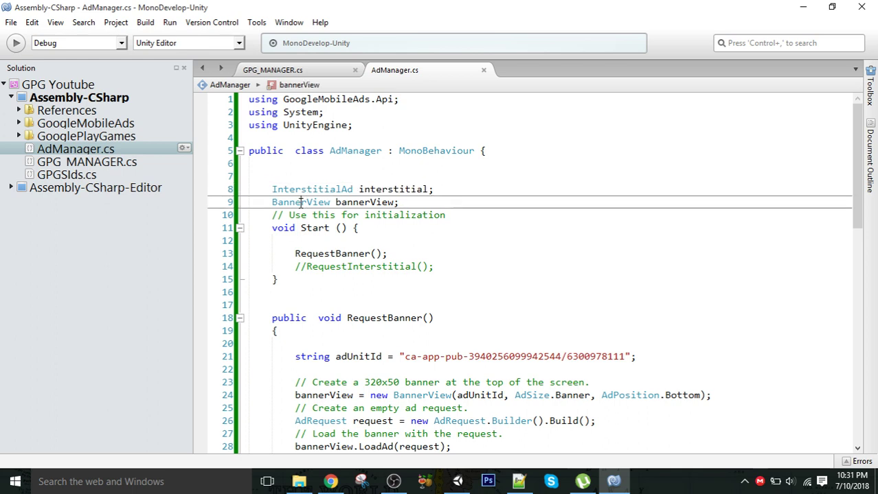
{"action": "double_click", "coordinate": [371, 202]}
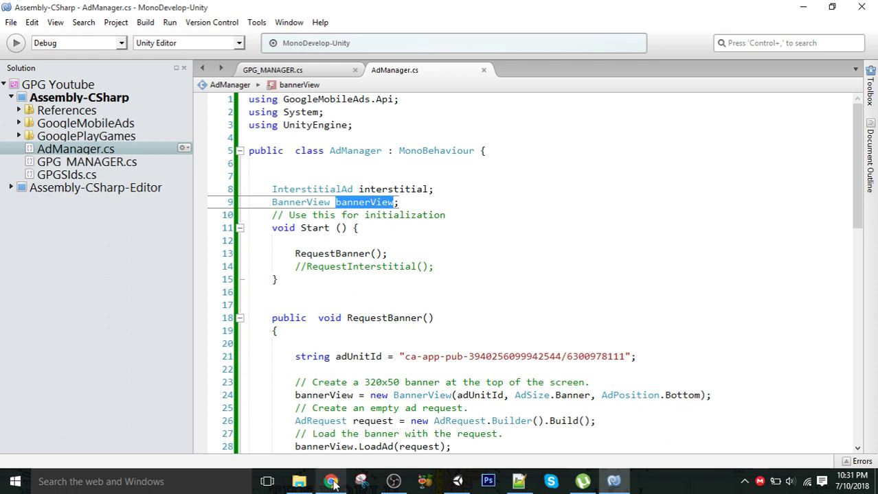
{"action": "mouse_move", "coordinate": [333, 484]}
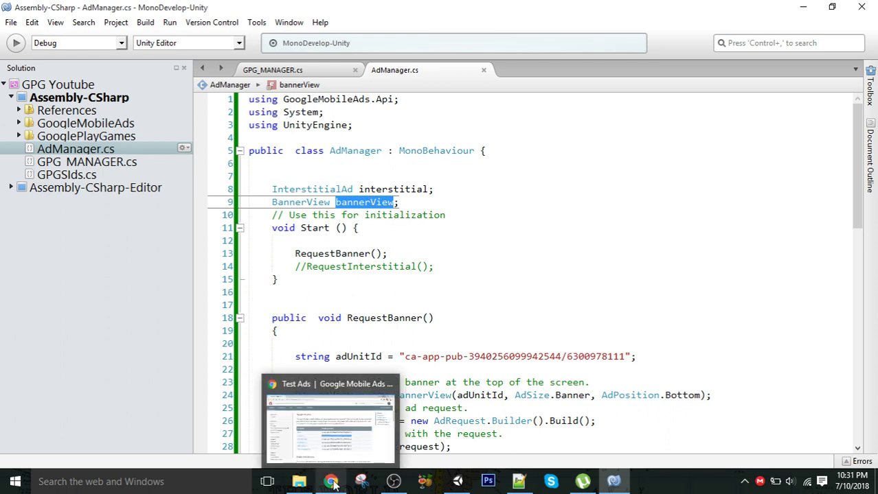
{"action": "left_click", "coordinate": [408, 204]}
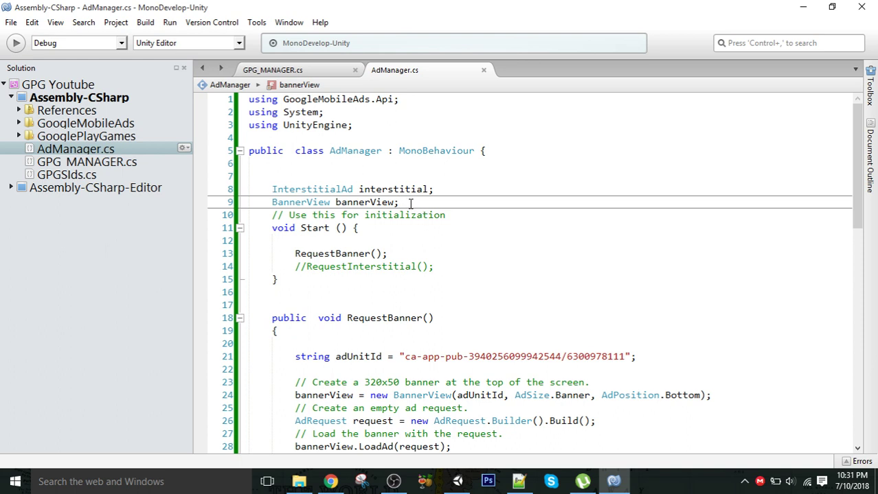
{"action": "key", "text": "Return"}
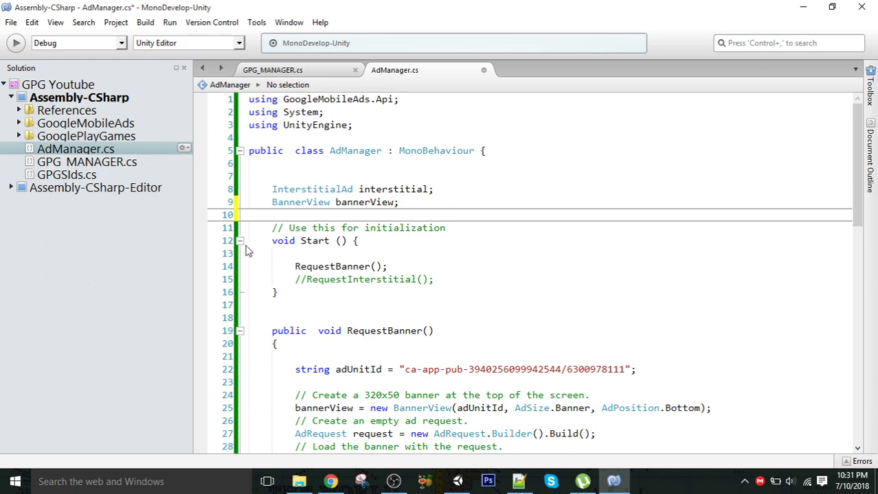
Step: Review Start() and its RequestBanner() call in AdManager.cs
{"action": "left_click_drag", "start_coordinate": [269, 241], "coordinate": [323, 266]}
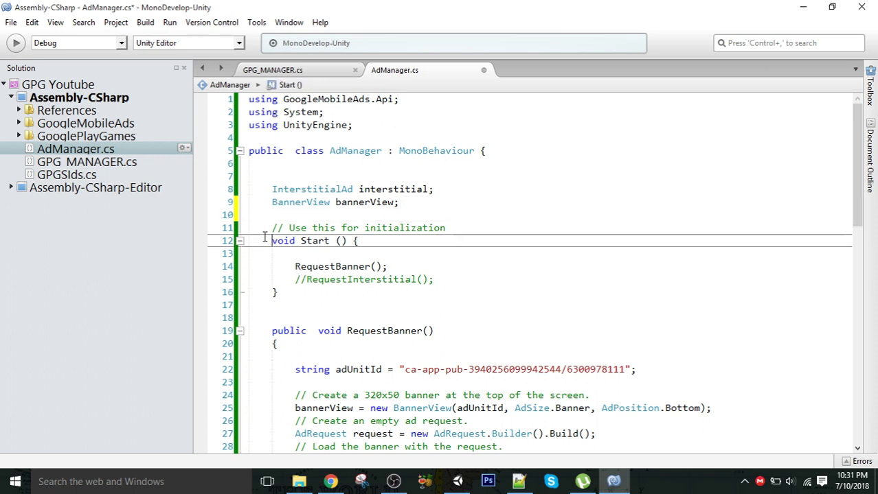
{"action": "left_click", "coordinate": [293, 268]}
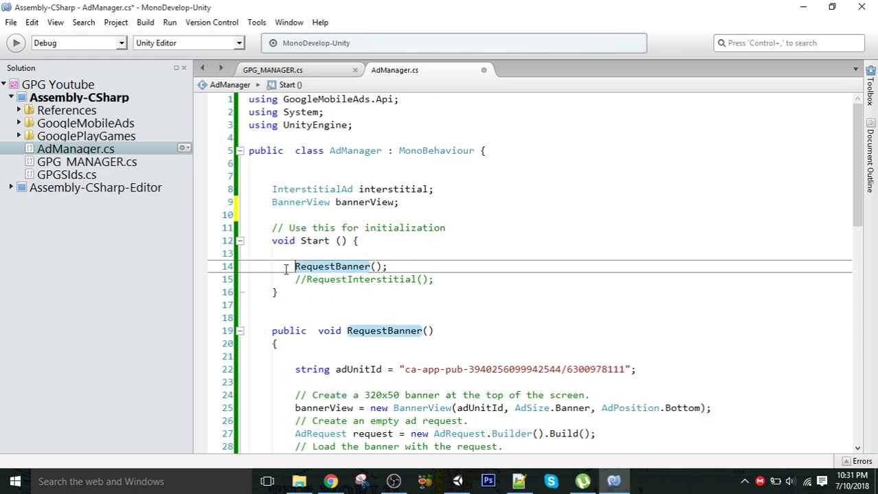
{"action": "left_click_drag", "start_coordinate": [294, 268], "coordinate": [375, 267]}
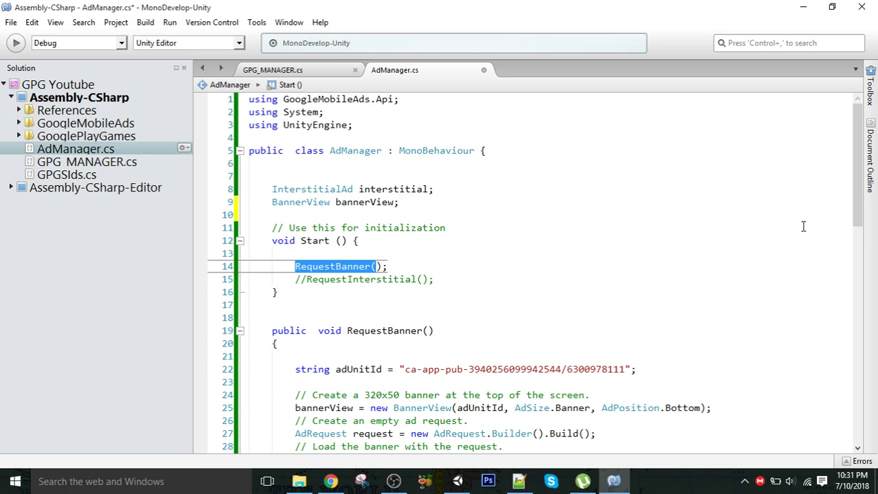
{"action": "scroll", "coordinate": [861, 226], "scroll_direction": "down", "scroll_amount": 1}
{"action": "scroll", "coordinate": [861, 226], "scroll_direction": "down", "scroll_amount": 3}
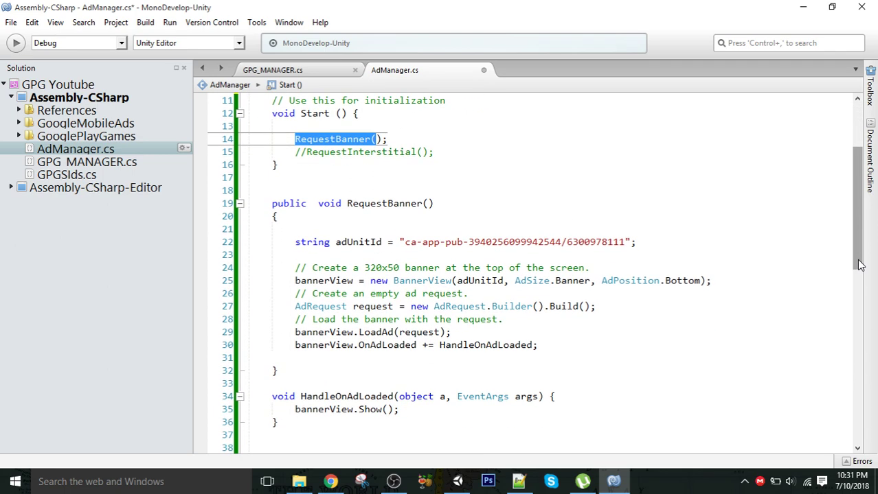
Step: Review the RequestBanner() definition and its adUnitId line, then bring up the AdMob Test Ads page
{"action": "double_click", "coordinate": [383, 202]}
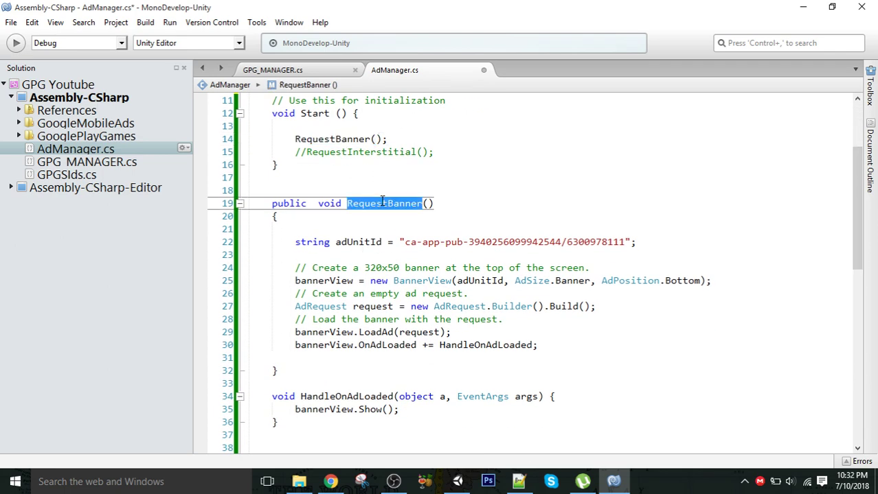
{"action": "left_click_drag", "start_coordinate": [292, 242], "coordinate": [381, 241]}
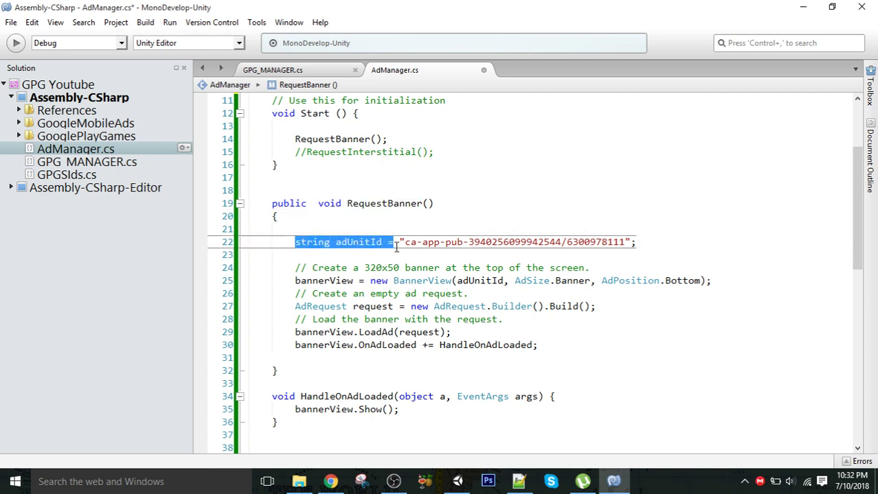
{"action": "left_click", "coordinate": [364, 242]}
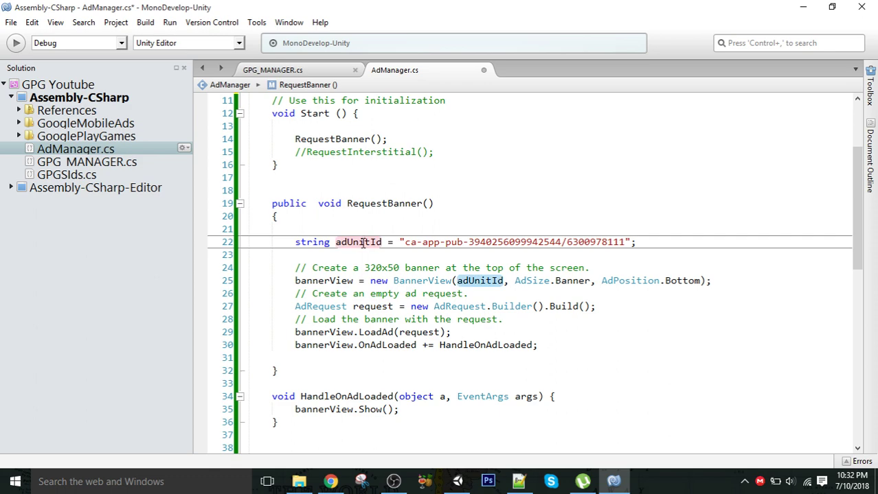
{"action": "left_click", "coordinate": [331, 482]}
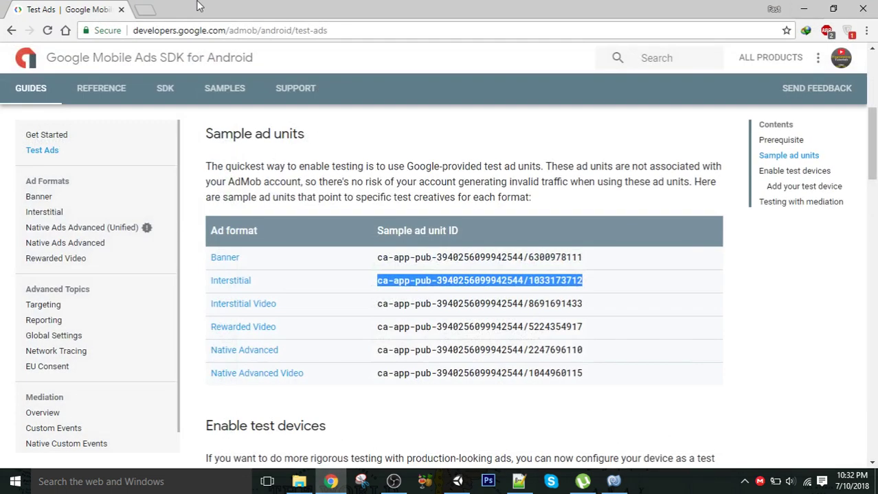
Step: Search the web for 'admob' in a new browser tab
{"action": "left_click", "coordinate": [150, 11]}
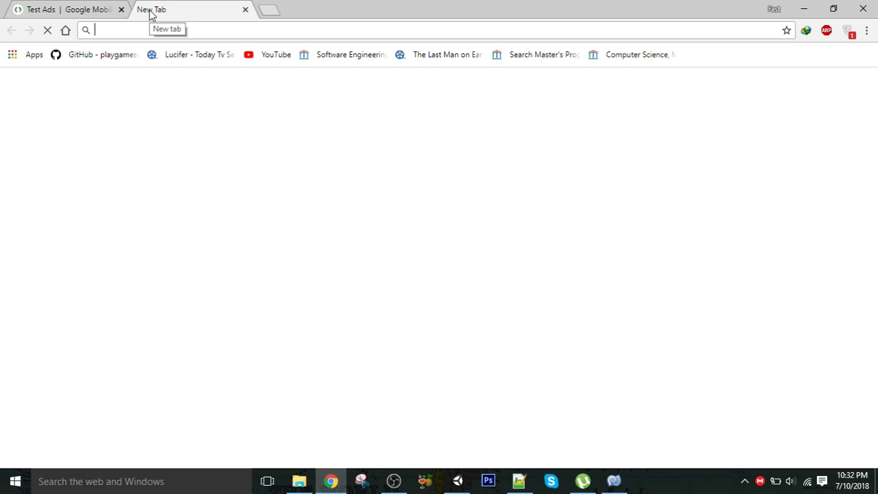
{"action": "type", "text": "admob"}
{"action": "key", "text": "Return"}
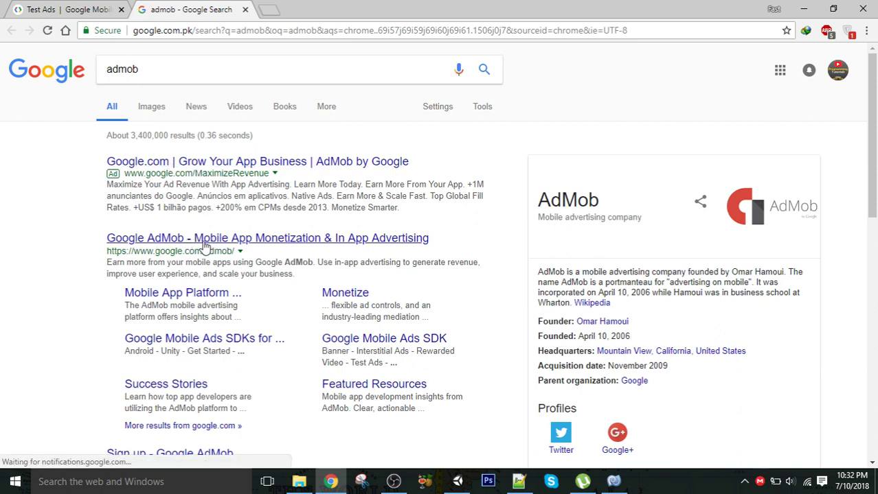
Step: Find the Banner ID in the Test Ads page's Sample ad units table, then return to AdManager.cs
{"action": "left_click", "coordinate": [74, 7]}
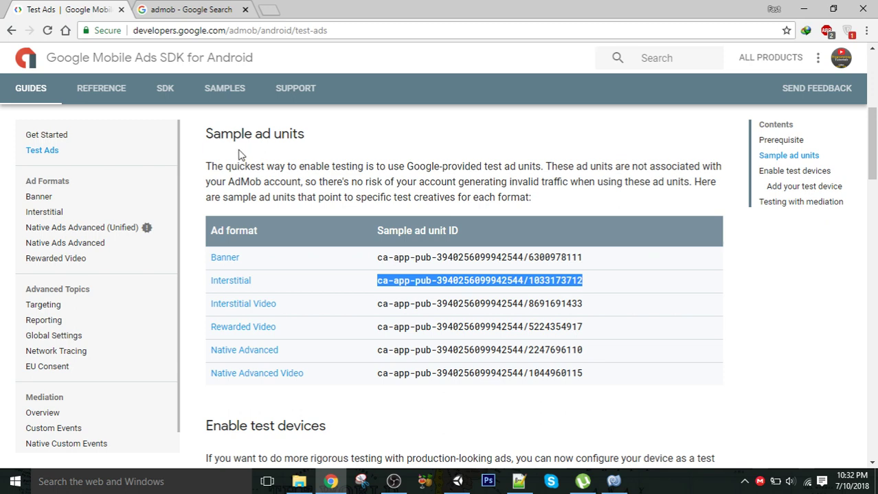
{"action": "left_click_drag", "start_coordinate": [206, 133], "coordinate": [298, 134]}
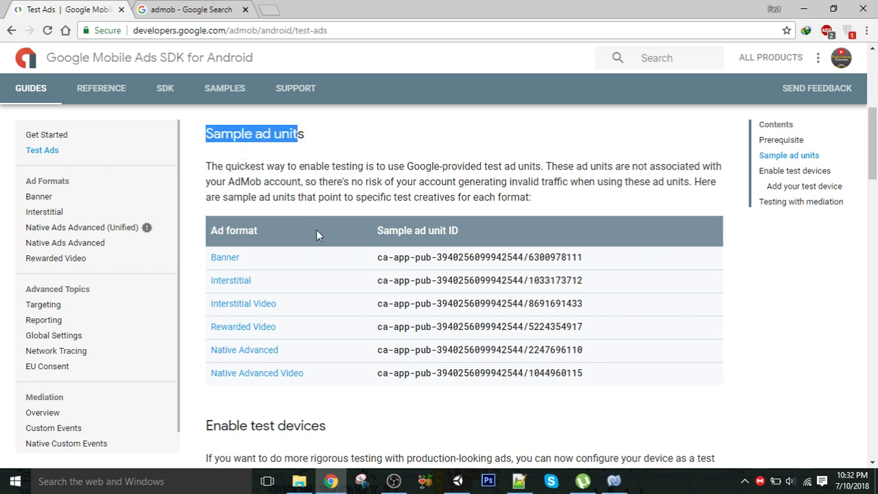
{"action": "mouse_move", "coordinate": [377, 257]}
{"action": "left_mouse_down"}
{"action": "mouse_move", "coordinate": [481, 272]}
{"action": "mouse_move", "coordinate": [583, 258]}
{"action": "left_mouse_up"}
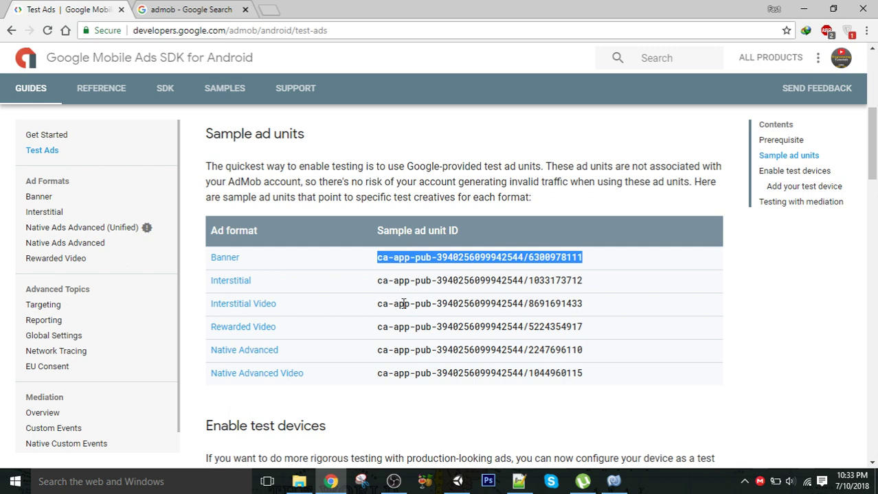
{"action": "left_click", "coordinate": [614, 482]}
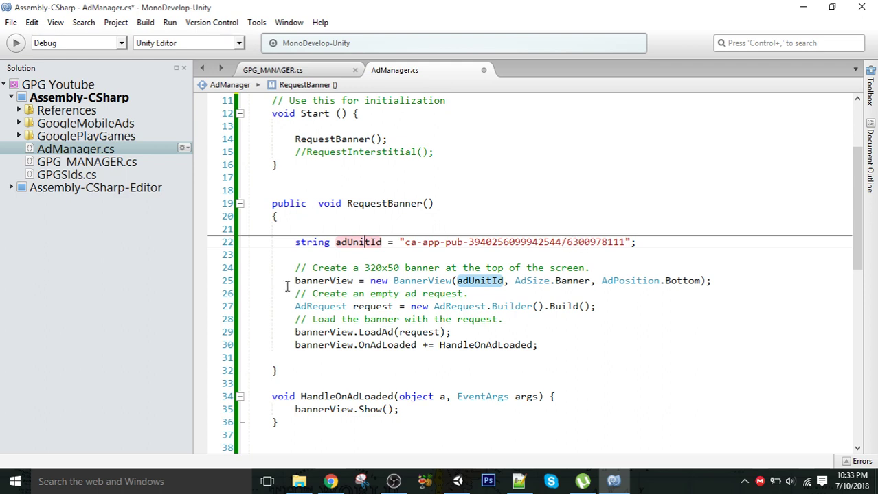
{"action": "double_click", "coordinate": [307, 280]}
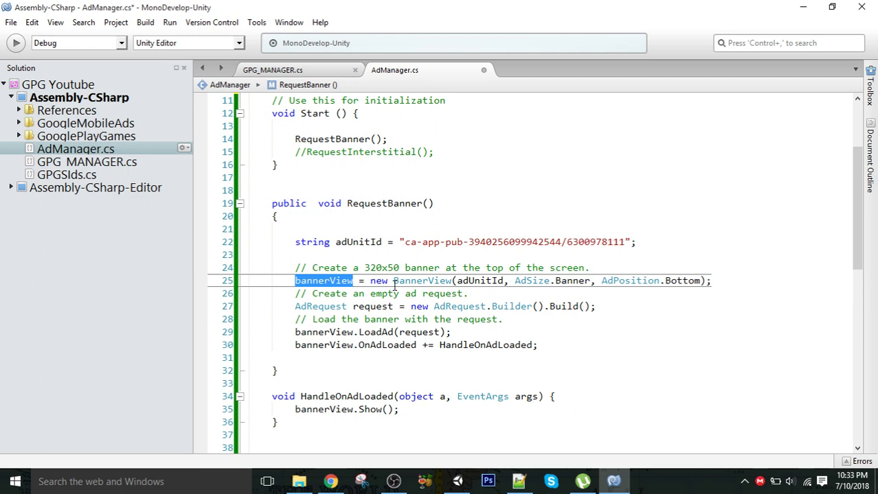
{"action": "mouse_move", "coordinate": [421, 280]}
{"action": "double_click", "coordinate": [481, 282]}
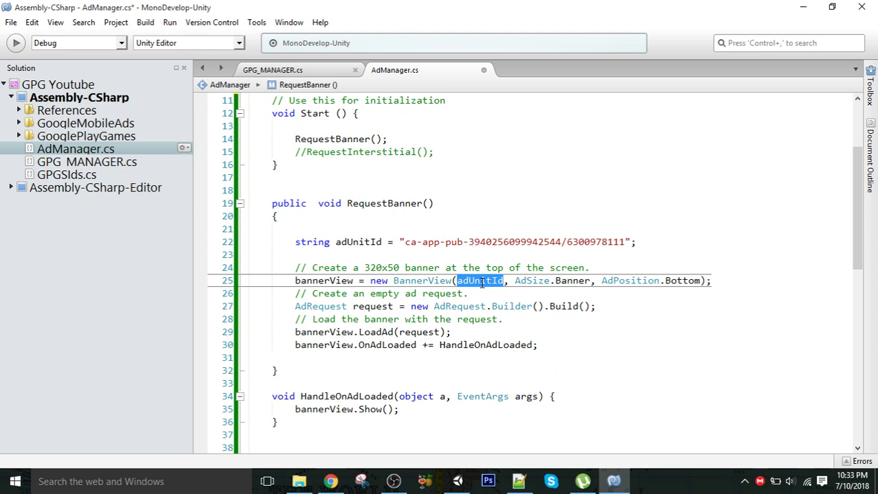
{"action": "double_click", "coordinate": [543, 283]}
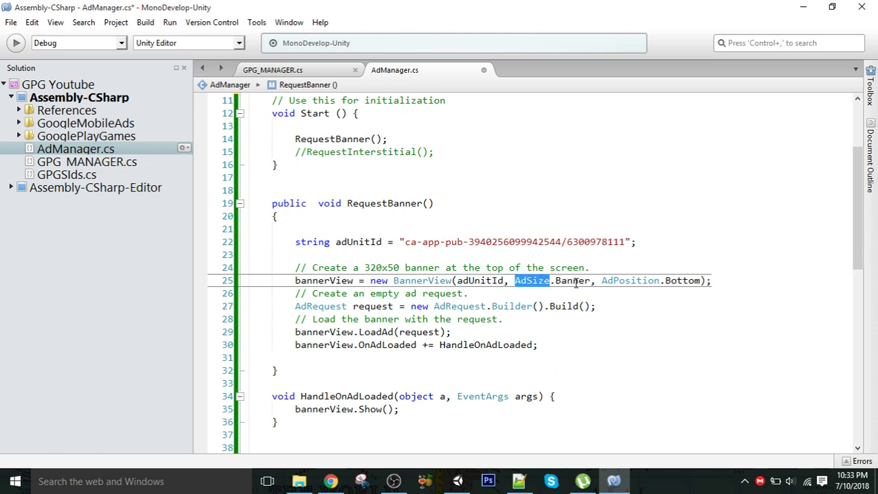
{"action": "left_click", "coordinate": [574, 283]}
{"action": "double_click", "coordinate": [574, 283]}
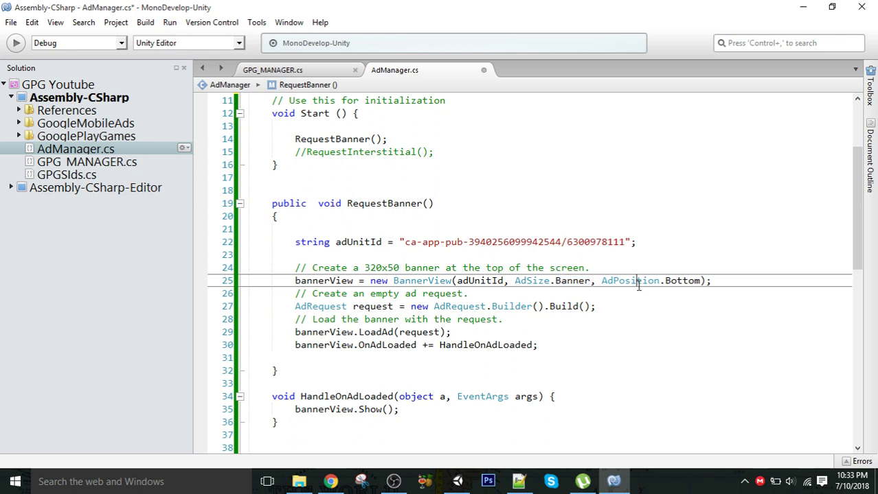
{"action": "double_click", "coordinate": [637, 284]}
{"action": "double_click", "coordinate": [684, 282]}
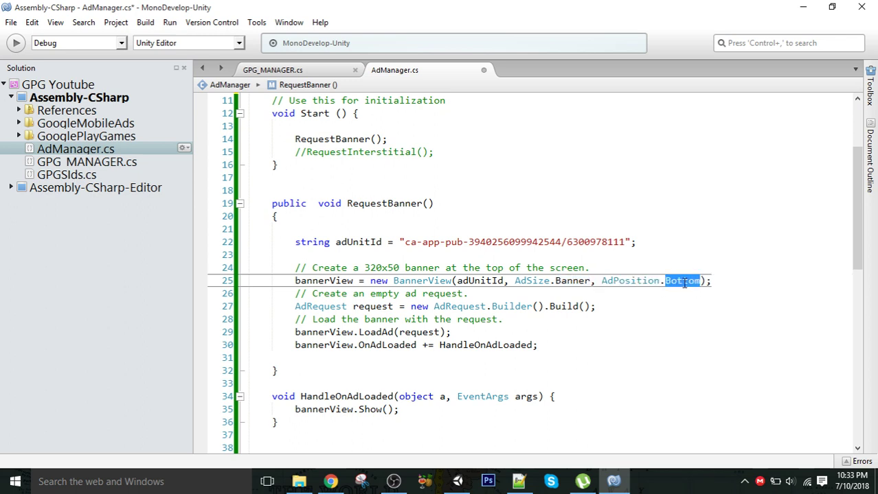
{"action": "key", "text": "BackSpace"}
{"action": "key", "text": "BackSpace"}
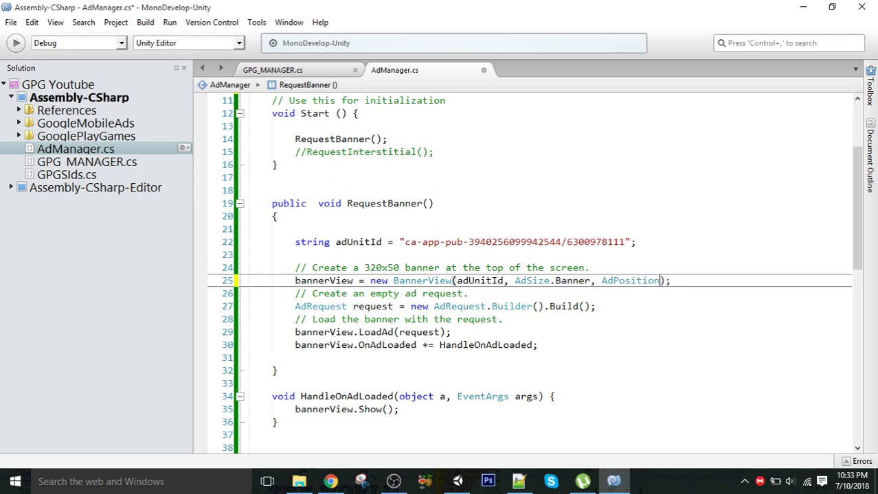
{"action": "type", "text": "."}
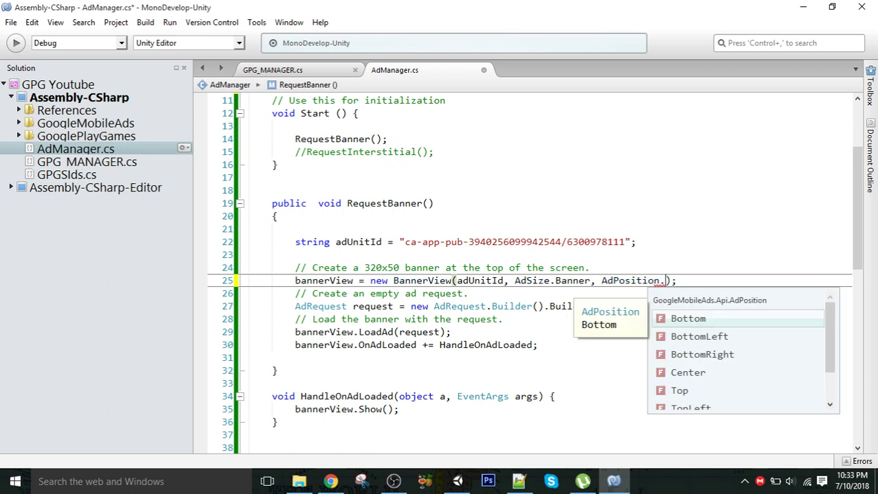
{"action": "key", "text": "Down"}
{"action": "key", "text": "Down"}
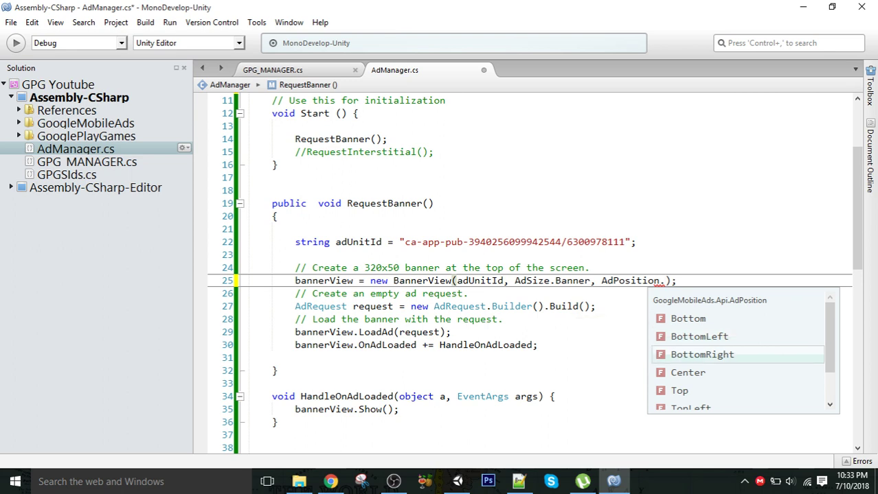
{"action": "key", "text": "Down"}
{"action": "key", "text": "Down"}
{"action": "key", "text": "Down"}
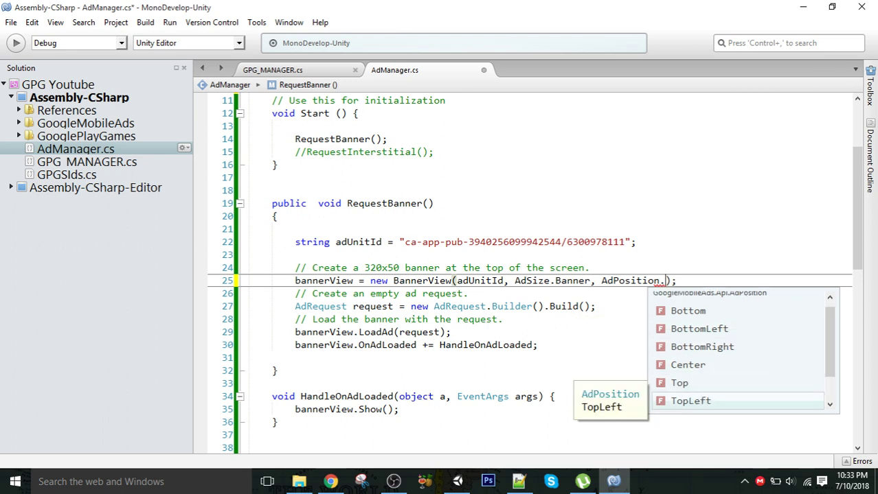
{"action": "key", "text": "Up"}
{"action": "key", "text": "Up"}
{"action": "key", "text": "Up"}
{"action": "key", "text": "Up"}
{"action": "key", "text": "Up"}
{"action": "key", "text": "Return"}
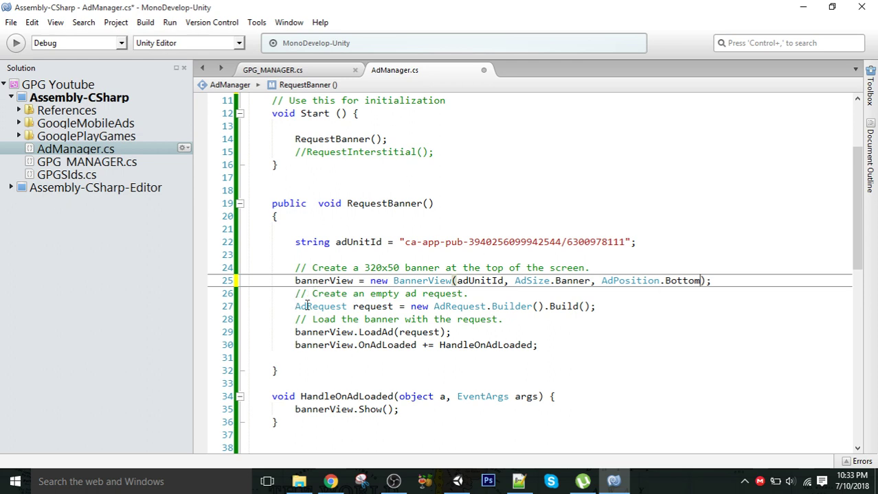
{"action": "mouse_move", "coordinate": [307, 307]}
{"action": "left_click", "coordinate": [326, 332]}
{"action": "double_click", "coordinate": [326, 333]}
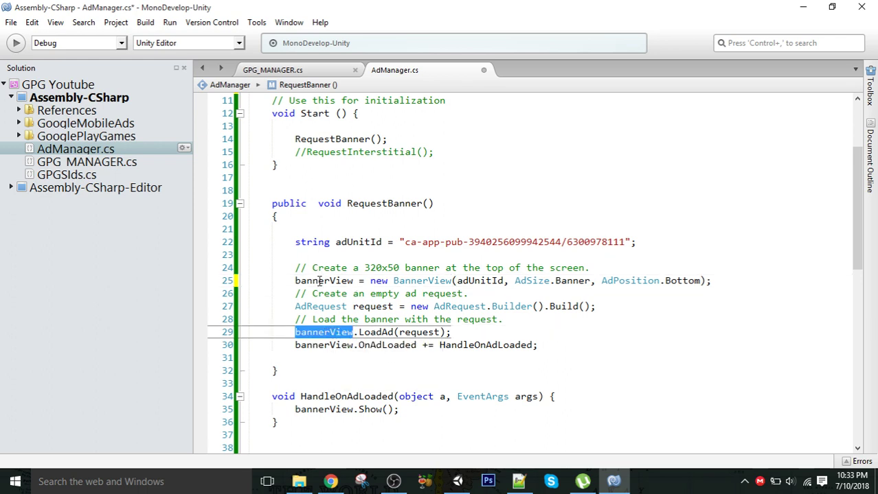
{"action": "double_click", "coordinate": [381, 333]}
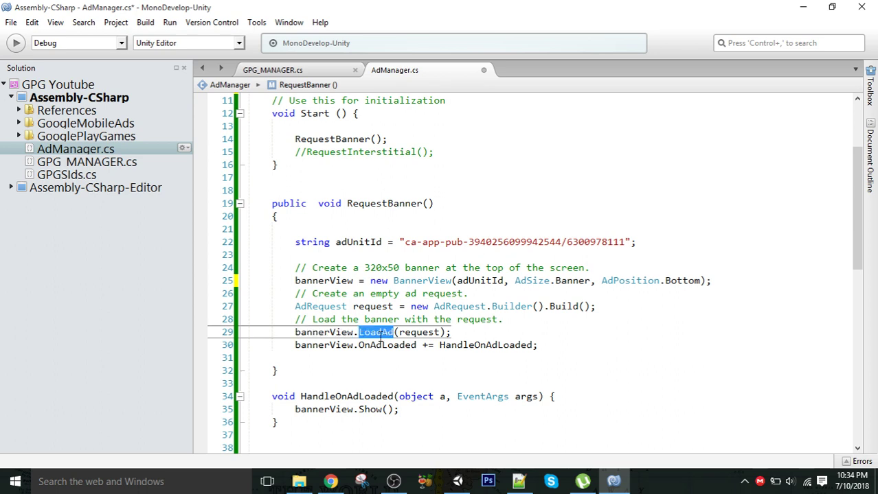
{"action": "double_click", "coordinate": [421, 332]}
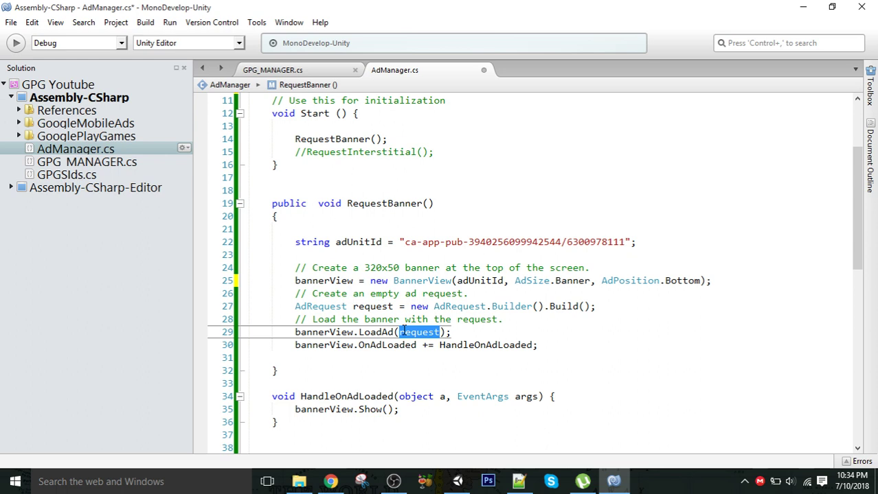
{"action": "left_click", "coordinate": [288, 345]}
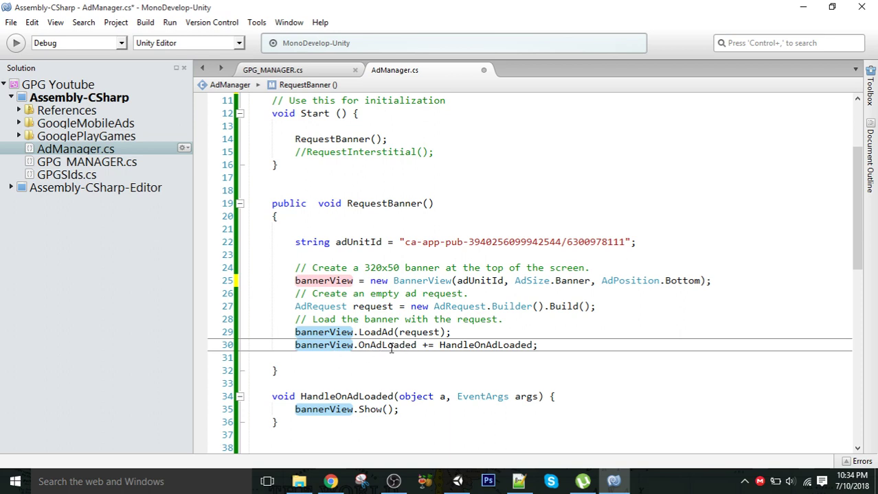
{"action": "double_click", "coordinate": [481, 345]}
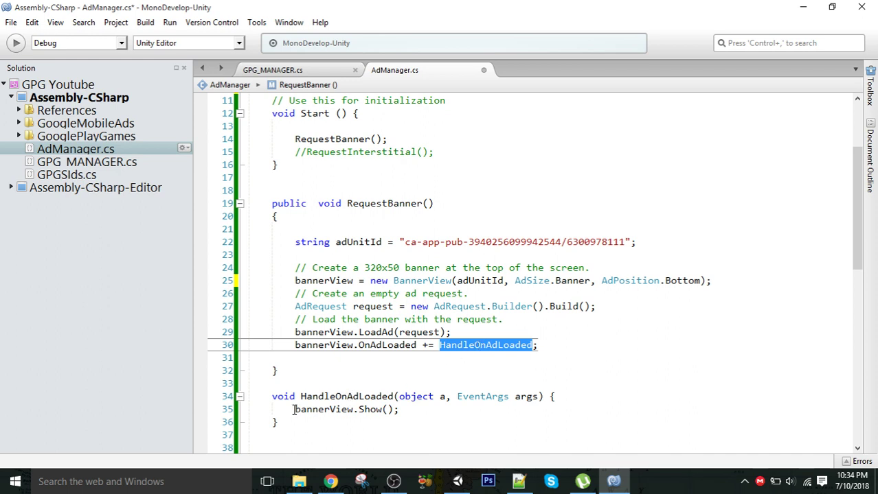
{"action": "left_click_drag", "start_coordinate": [294, 410], "coordinate": [401, 410]}
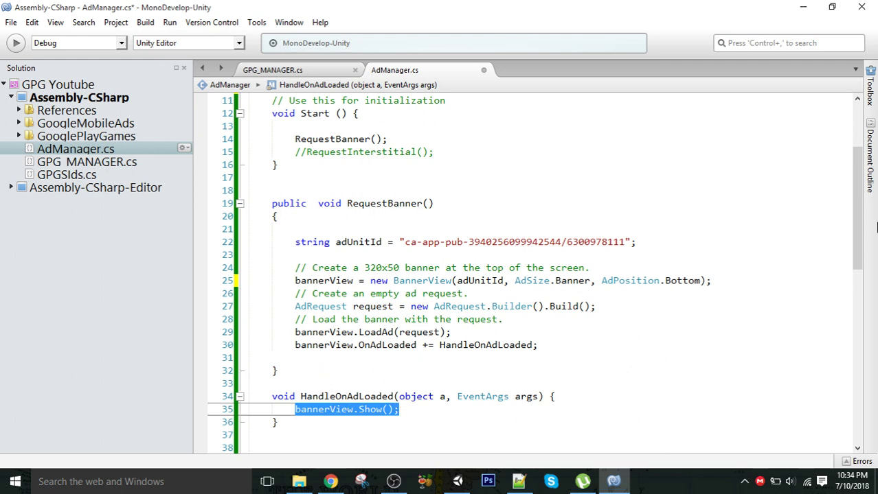
{"action": "left_click_drag", "start_coordinate": [857, 232], "coordinate": [855, 334]}
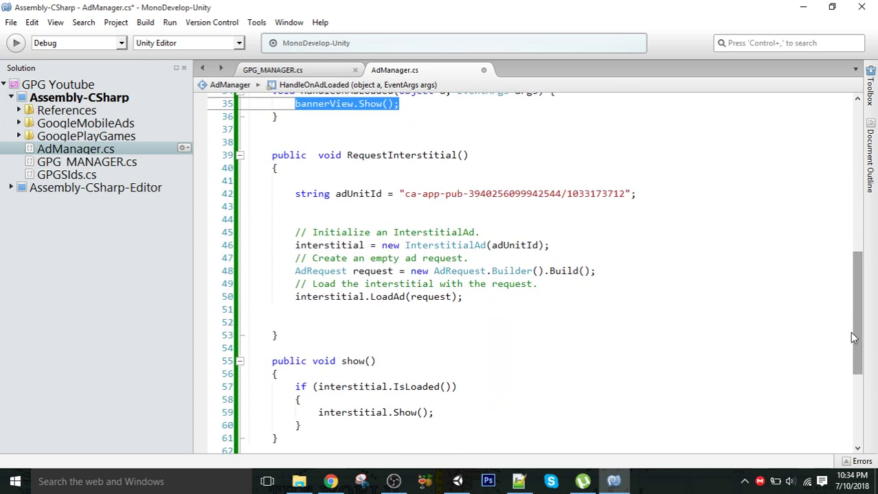
{"action": "double_click", "coordinate": [396, 155]}
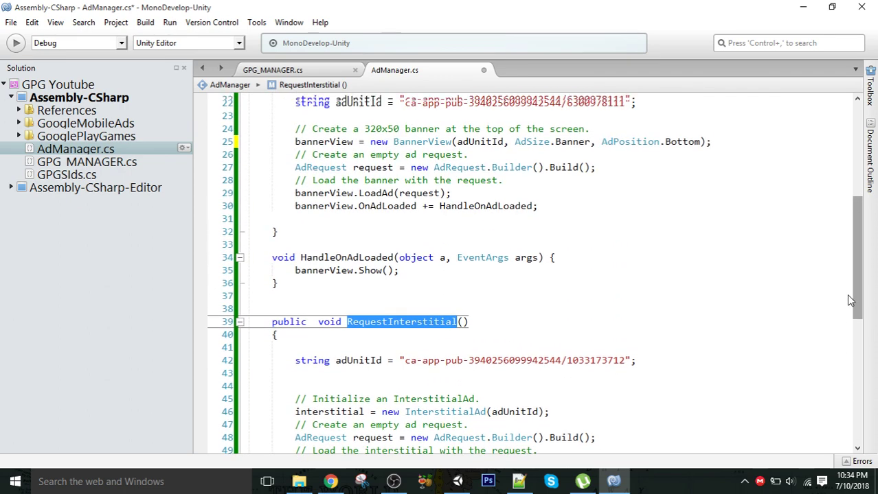
{"action": "left_click_drag", "start_coordinate": [858, 358], "coordinate": [847, 256]}
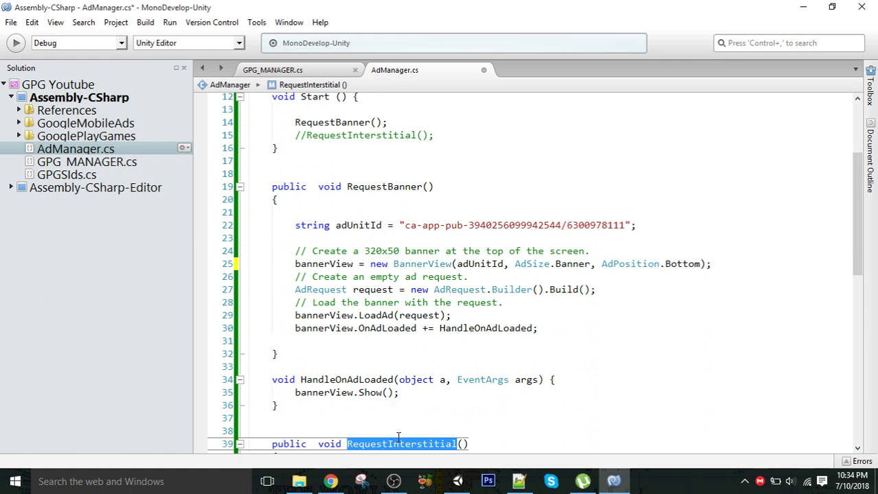
{"action": "left_click", "coordinate": [345, 122]}
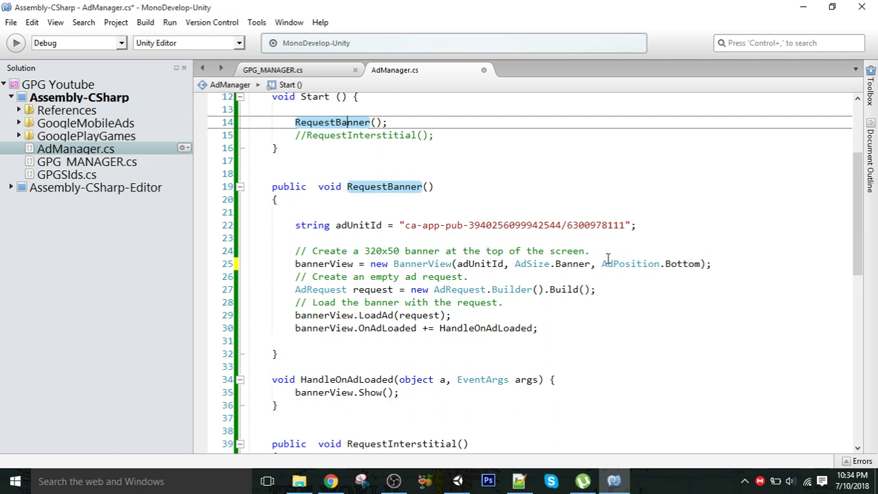
{"action": "left_click_drag", "start_coordinate": [859, 220], "coordinate": [860, 278]}
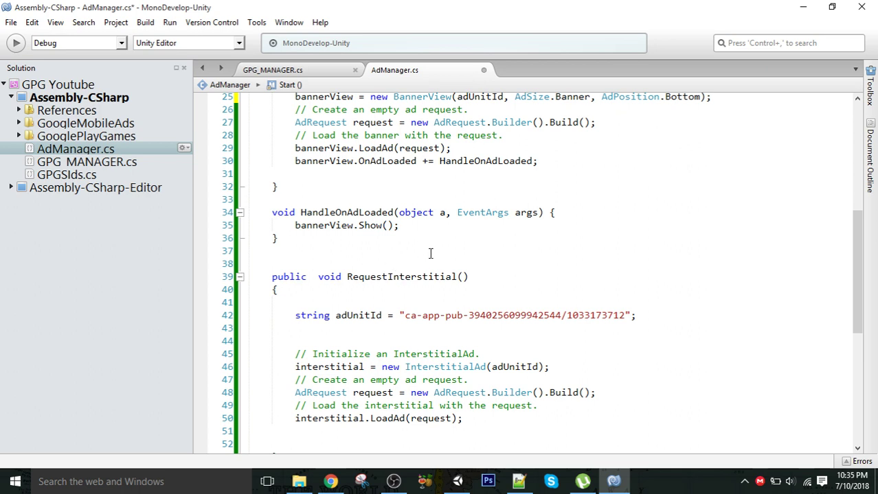
{"action": "double_click", "coordinate": [390, 278]}
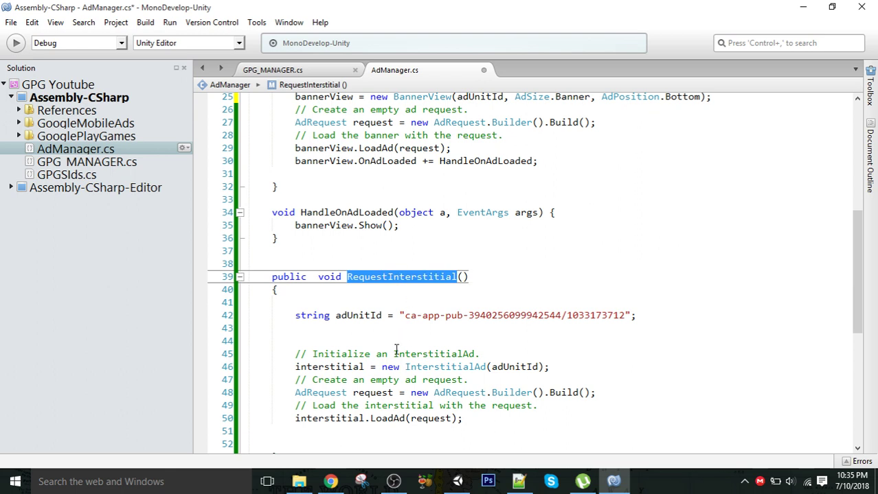
{"action": "double_click", "coordinate": [357, 316]}
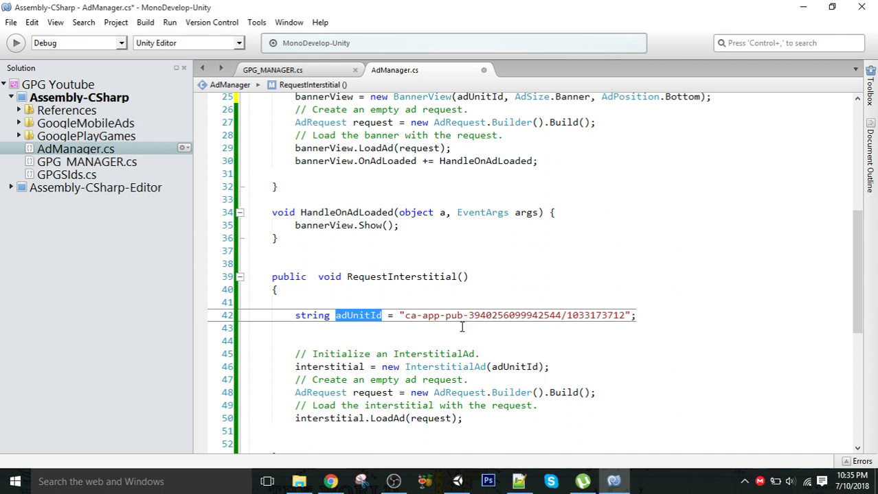
{"action": "double_click", "coordinate": [328, 369]}
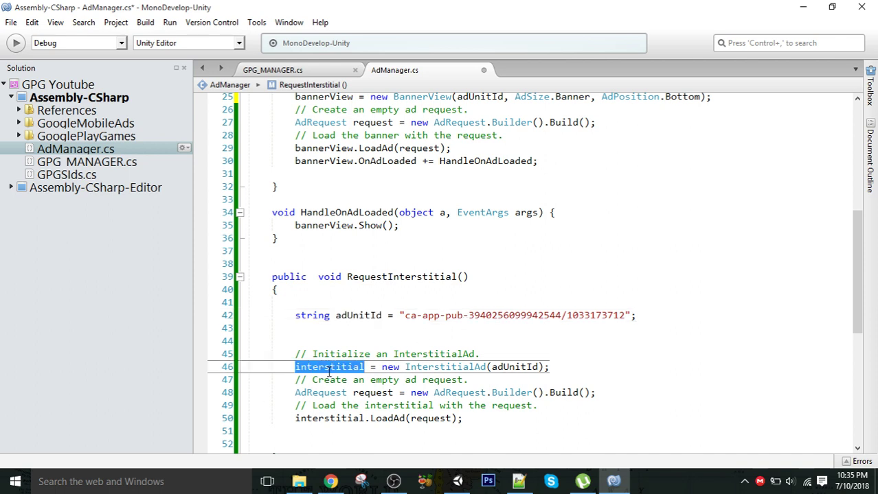
{"action": "double_click", "coordinate": [524, 367]}
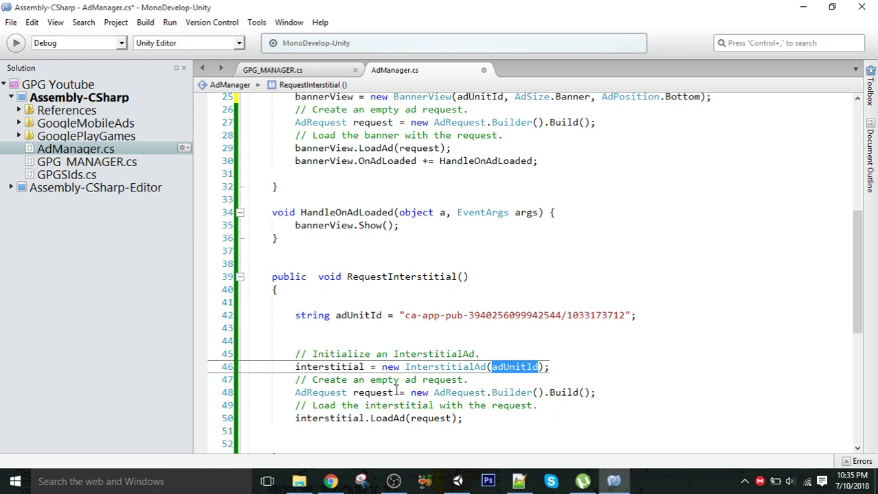
{"action": "double_click", "coordinate": [371, 393]}
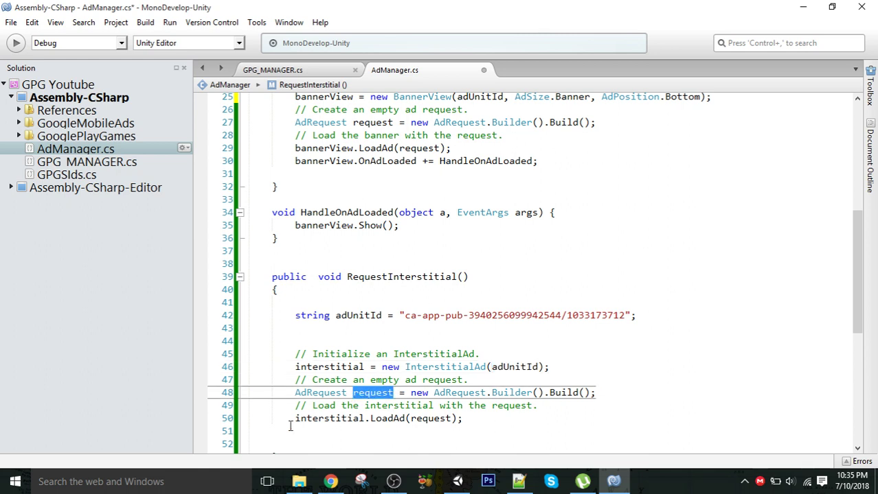
{"action": "left_click_drag", "start_coordinate": [288, 424], "coordinate": [464, 429]}
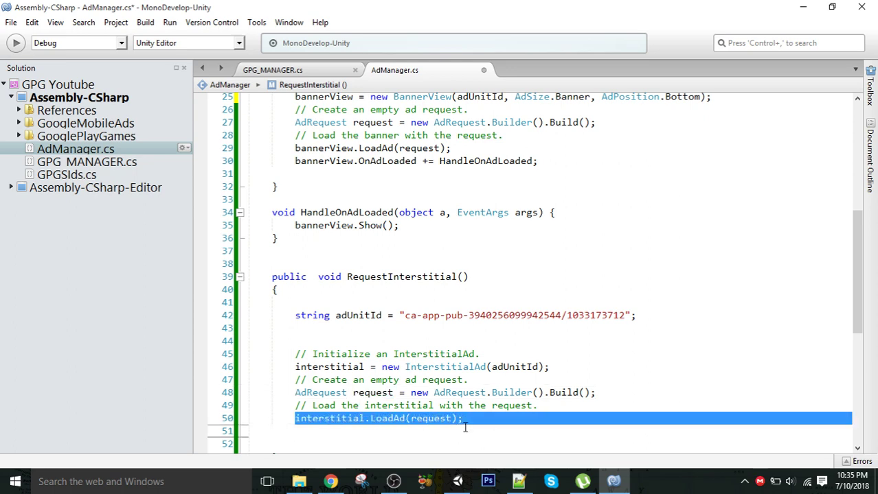
{"action": "left_click_drag", "start_coordinate": [861, 284], "coordinate": [860, 346]}
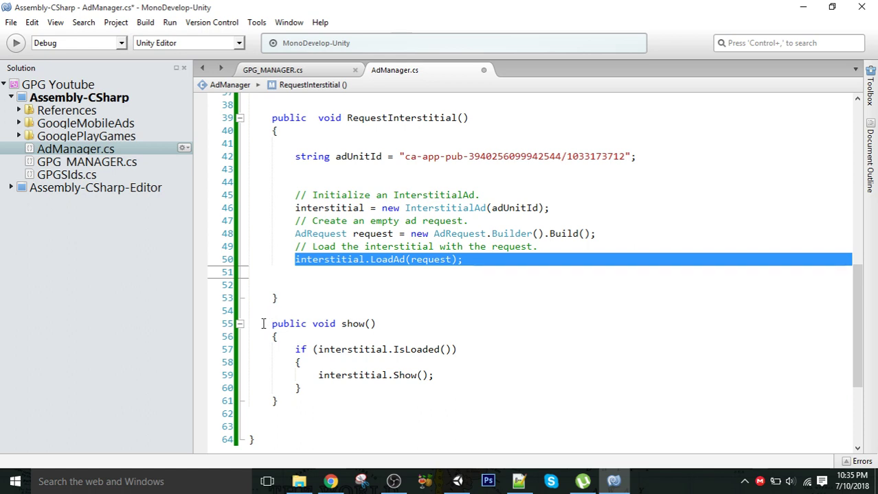
{"action": "left_click_drag", "start_coordinate": [266, 323], "coordinate": [357, 324]}
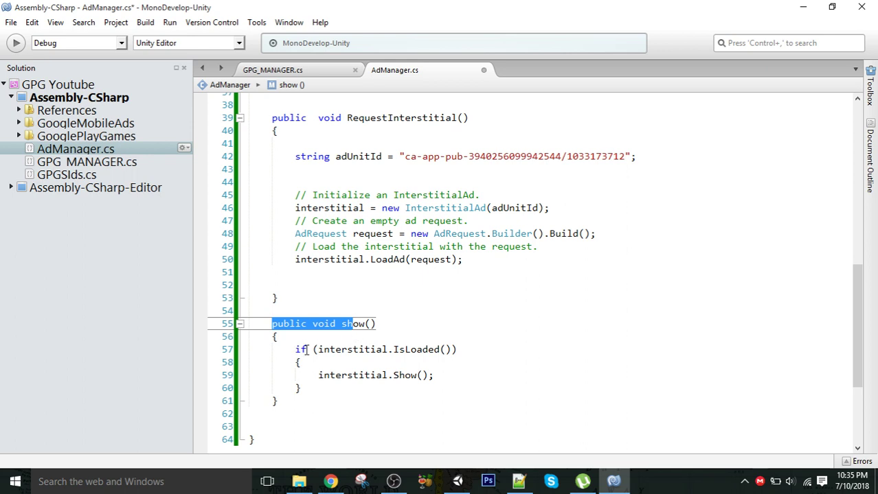
Step: Trace where the interstitial is created, checked with IsLoaded, and shown on line 59
{"action": "double_click", "coordinate": [337, 350]}
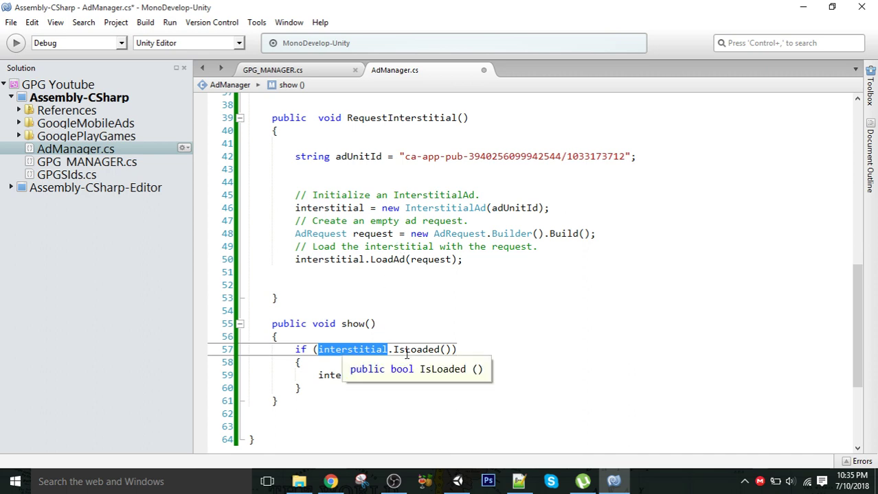
{"action": "double_click", "coordinate": [332, 208]}
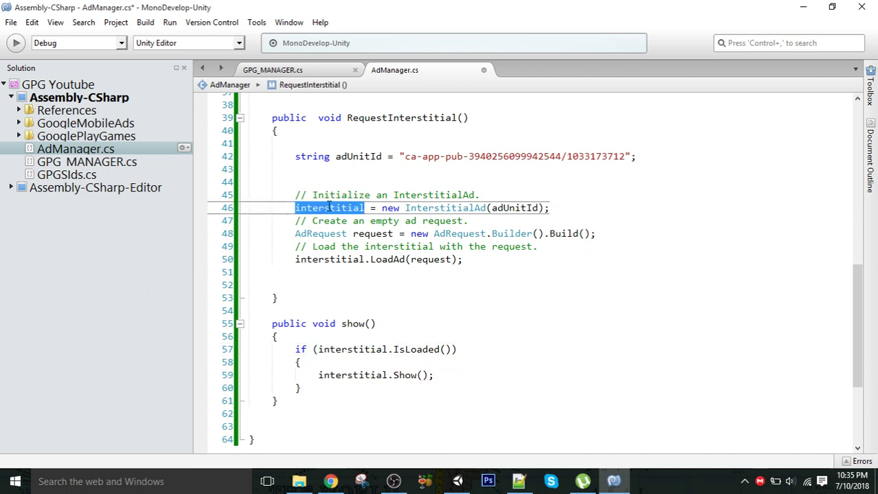
{"action": "left_click", "coordinate": [349, 351]}
{"action": "double_click", "coordinate": [349, 350]}
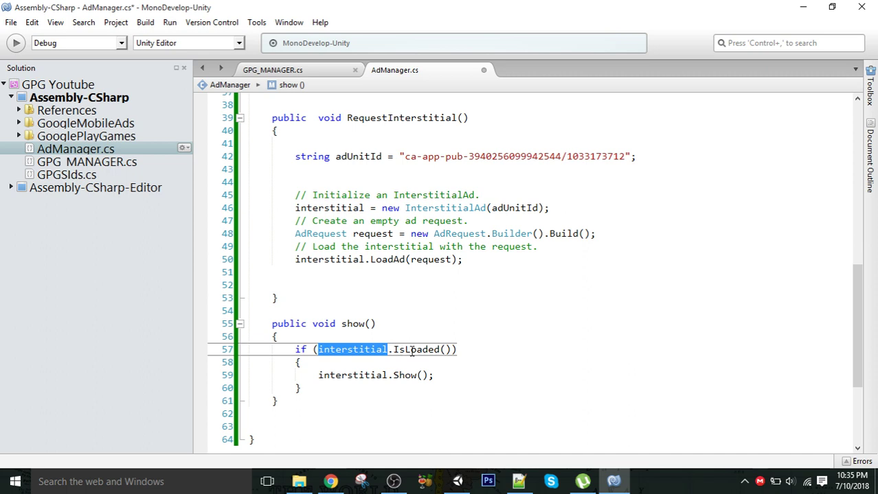
{"action": "left_click_drag", "start_coordinate": [318, 375], "coordinate": [438, 375]}
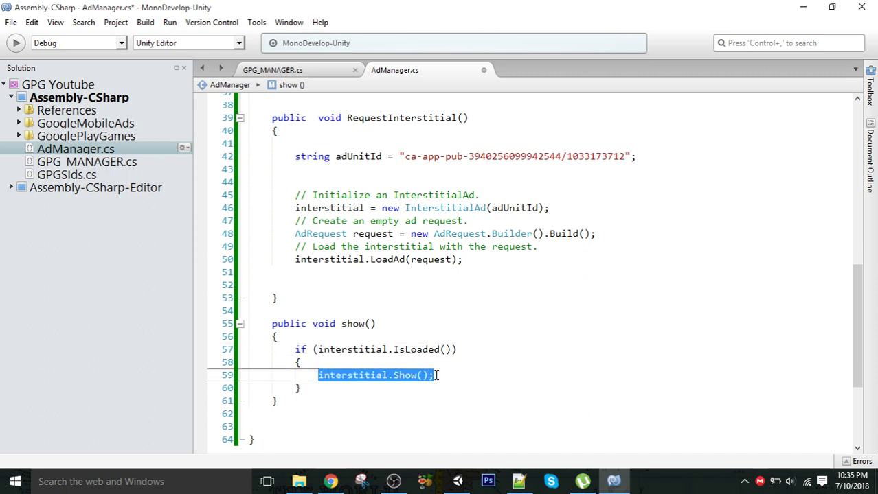
{"action": "left_click_drag", "start_coordinate": [857, 289], "coordinate": [837, 156]}
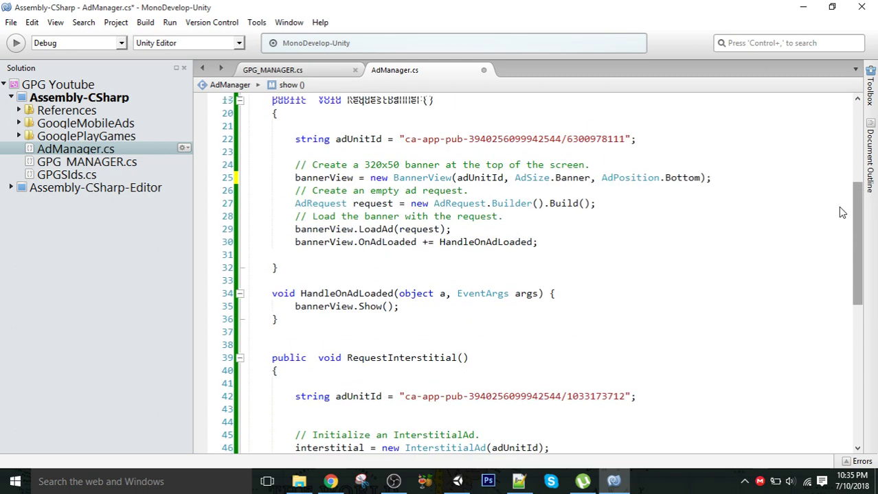
{"action": "scroll", "coordinate": [837, 155], "scroll_direction": "up", "scroll_amount": 1}
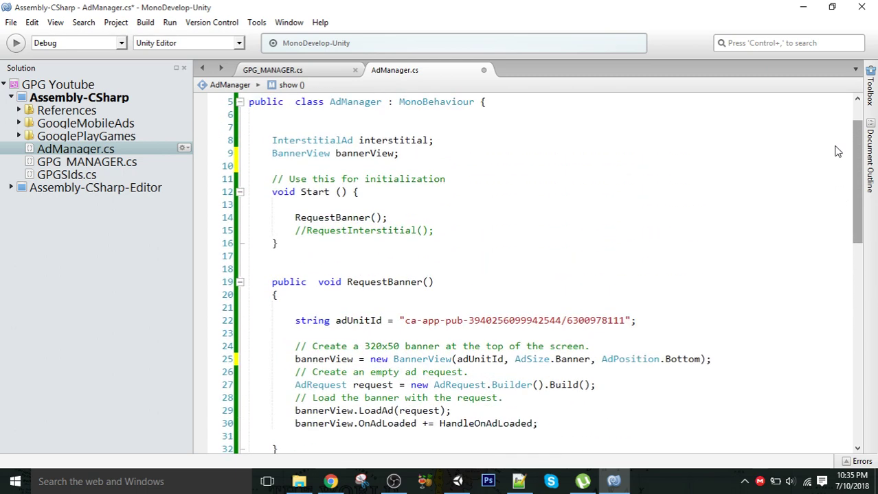
Step: Uncomment the RequestInterstitial() call in Start() and return to the Unity editor
{"action": "left_click", "coordinate": [304, 231]}
{"action": "key", "text": "BackSpace"}
{"action": "key", "text": "BackSpace"}
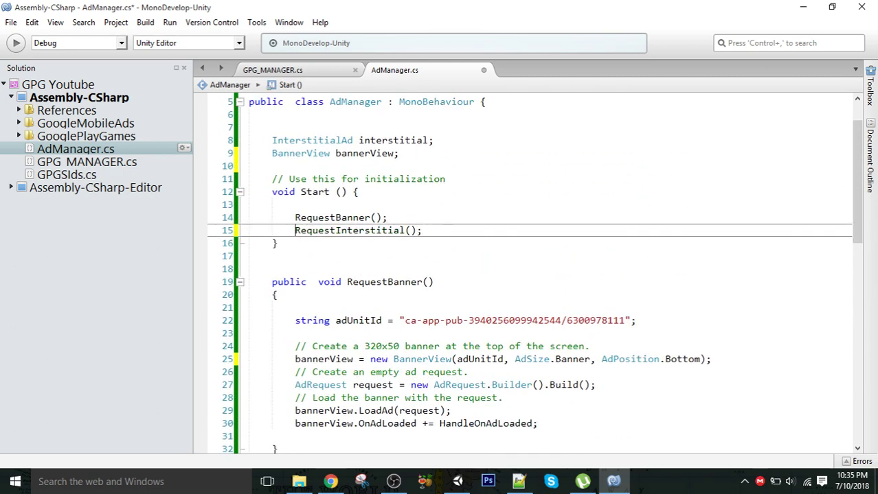
{"action": "key", "text": "ctrl+shift+Right"}
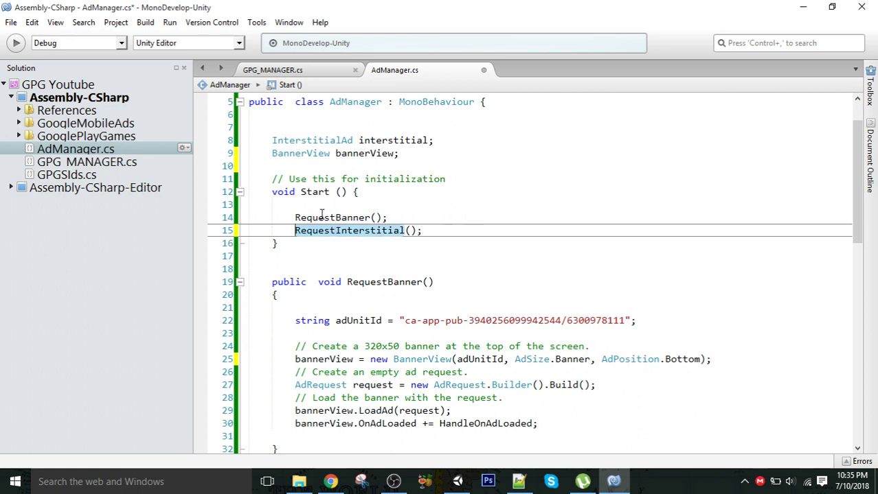
{"action": "mouse_move", "coordinate": [336, 230]}
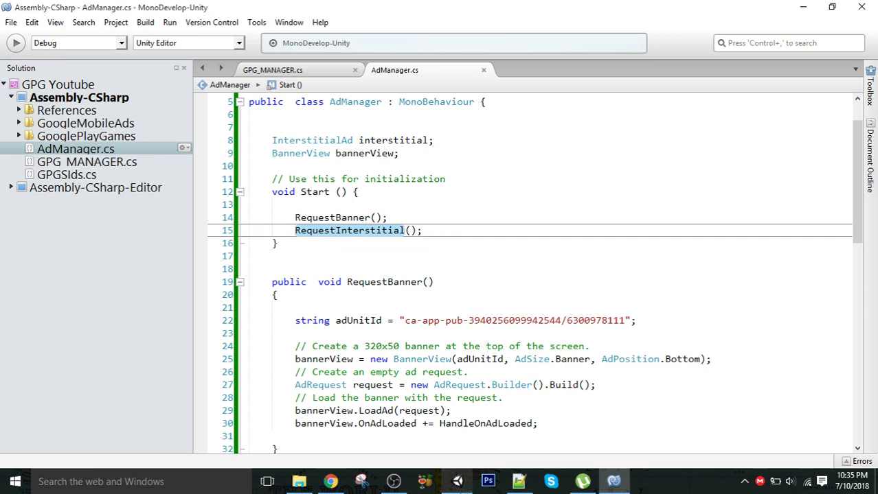
{"action": "left_click", "coordinate": [457, 482]}
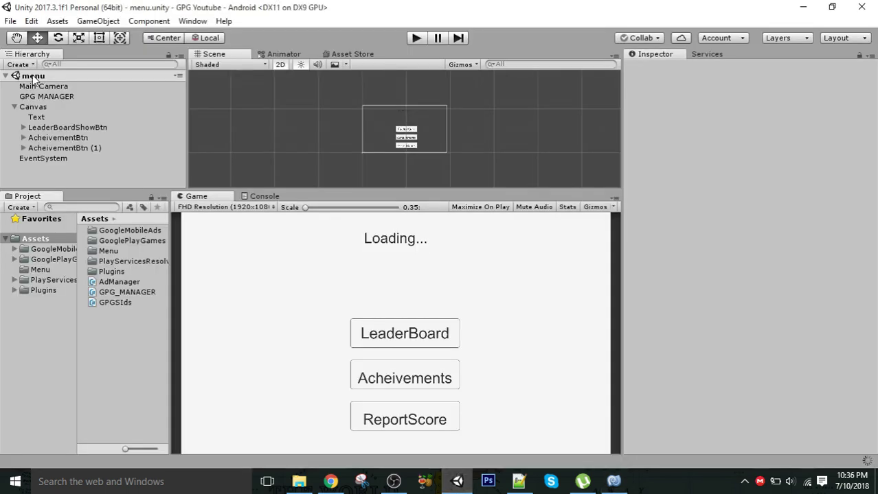
Step: Duplicate LeaderBoardShowBtn and move the copy to the left of the original
{"action": "left_click", "coordinate": [41, 145]}
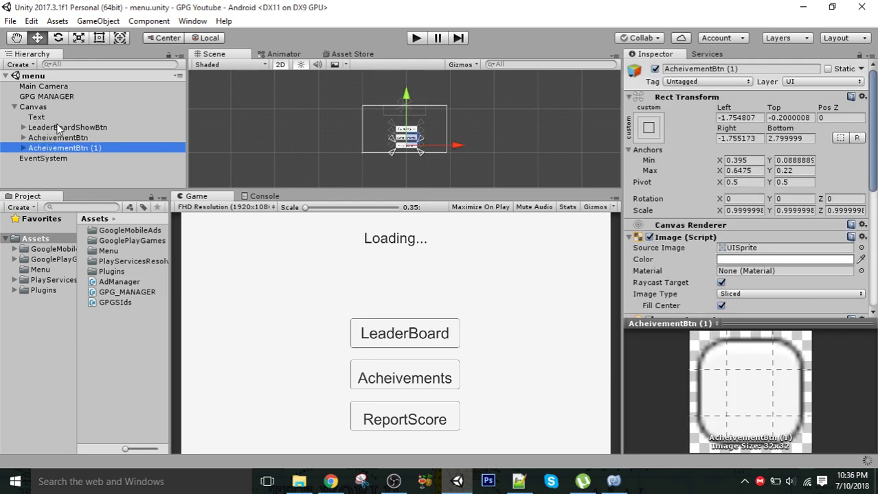
{"action": "left_click", "coordinate": [57, 125]}
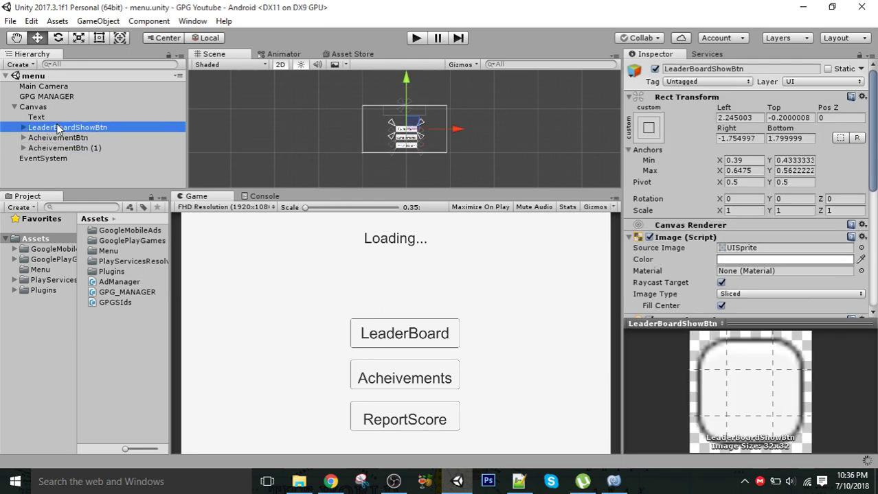
{"action": "key", "text": "ctrl+d"}
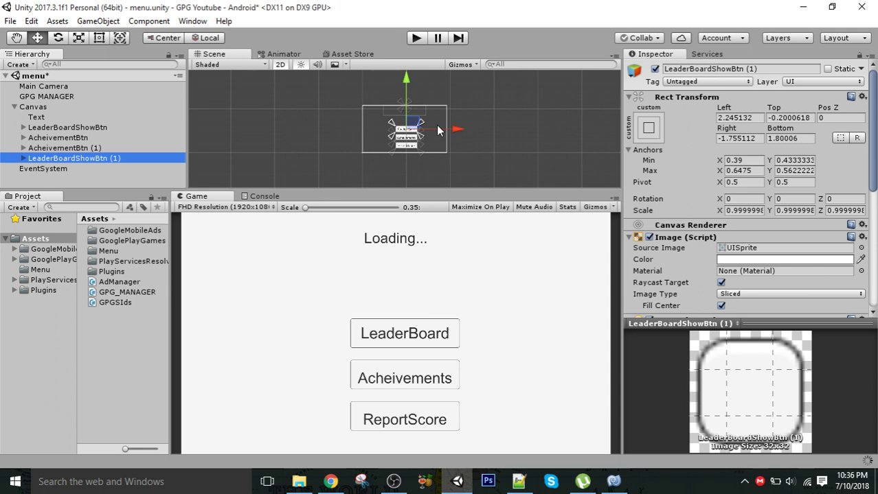
{"action": "left_click_drag", "start_coordinate": [459, 129], "coordinate": [432, 139]}
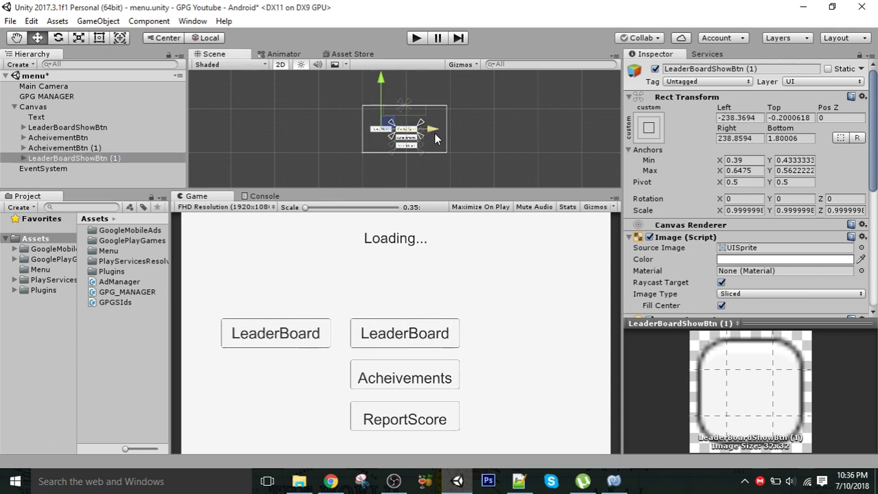
Step: Fit the duplicate button's left and right anchors to its edges with the Rect tool
{"action": "double_click", "coordinate": [77, 158]}
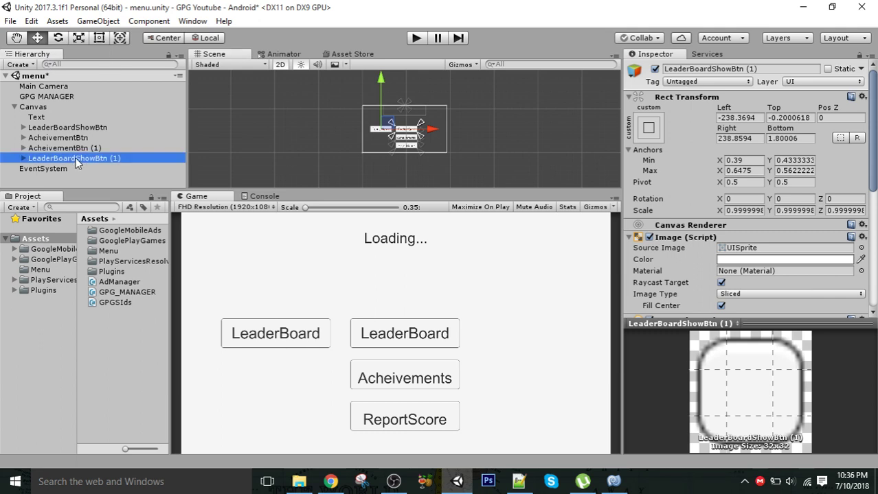
{"action": "left_click", "coordinate": [99, 37]}
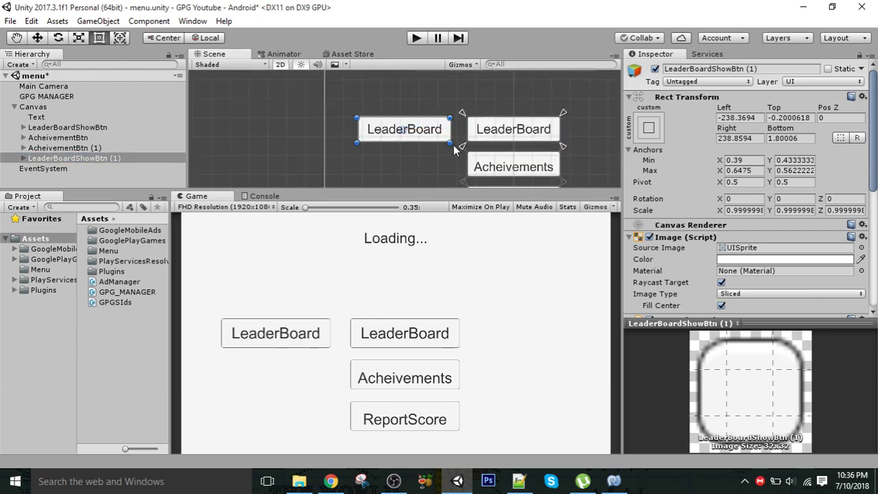
{"action": "left_click_drag", "start_coordinate": [462, 148], "coordinate": [353, 148]}
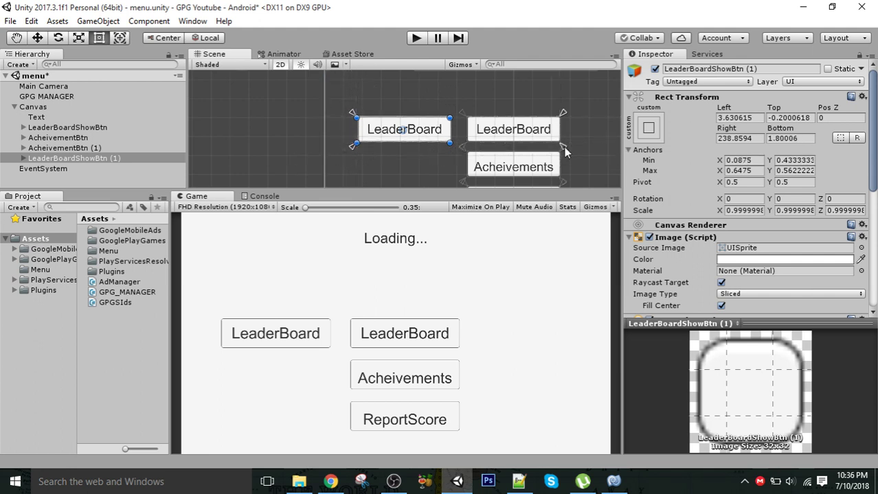
{"action": "left_click", "coordinate": [501, 147]}
{"action": "left_click", "coordinate": [437, 142]}
{"action": "left_click_drag", "start_coordinate": [488, 155], "coordinate": [457, 144]}
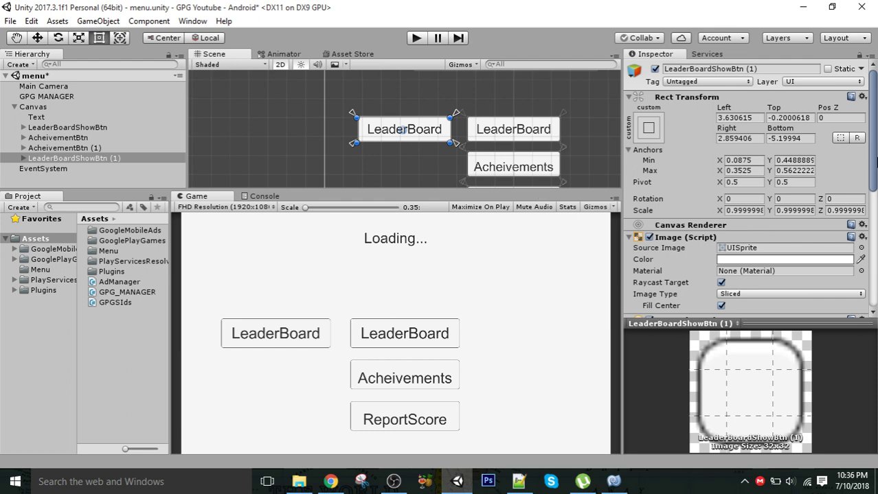
{"action": "left_click_drag", "start_coordinate": [877, 162], "coordinate": [876, 264]}
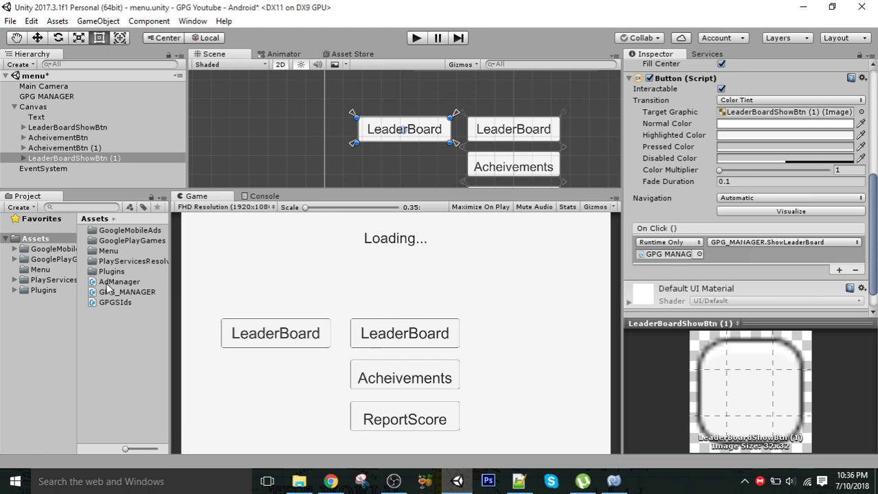
Step: Create an empty GameObject named AdManager in the scene
{"action": "left_click", "coordinate": [29, 67]}
{"action": "left_click", "coordinate": [45, 78]}
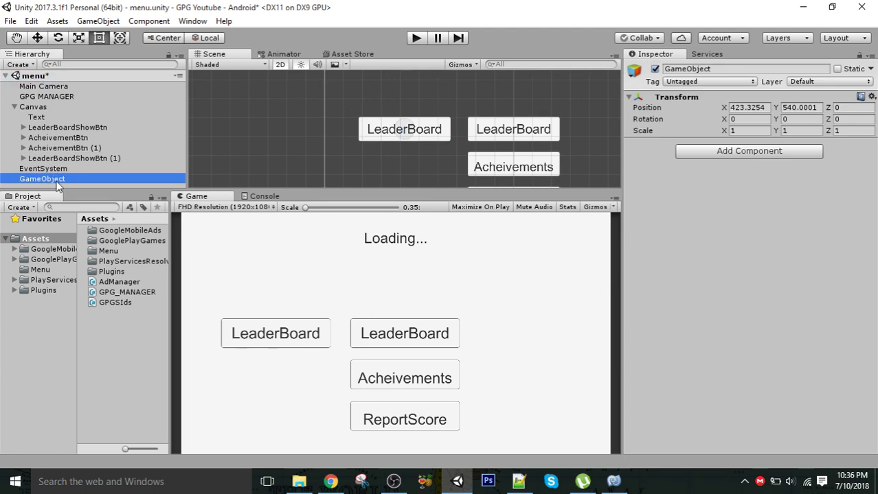
{"action": "left_click", "coordinate": [57, 179]}
{"action": "type", "text": "A"}
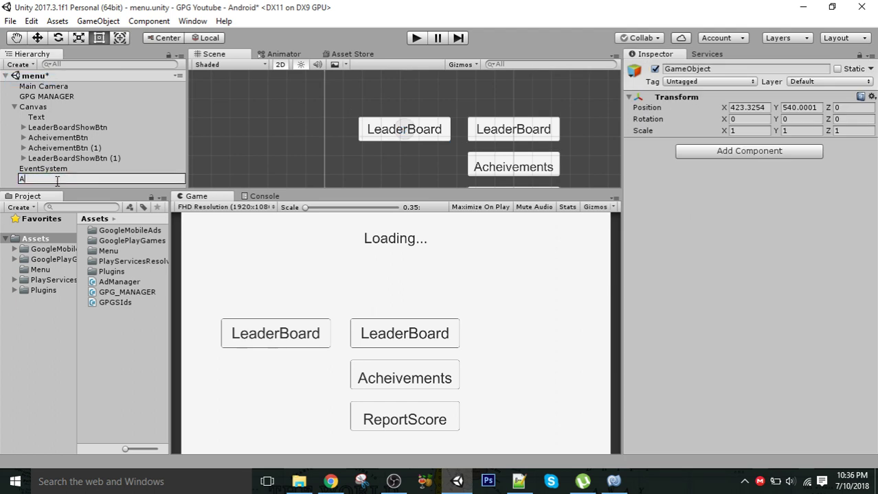
{"action": "type", "text": "dManage"}
{"action": "type", "text": "r"}
{"action": "key", "text": "Return"}
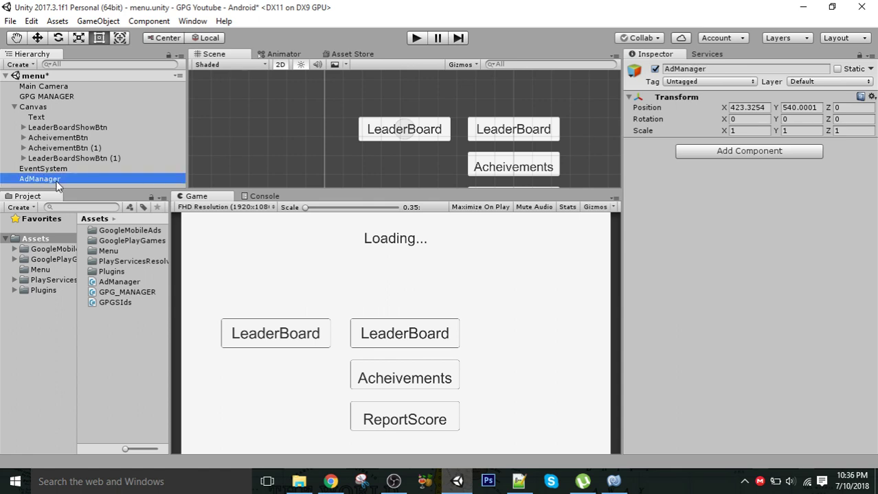
Step: Attach the AdManager script to the AdManager object, then select LeaderBoardShowBtn (1)
{"action": "left_click_drag", "start_coordinate": [106, 283], "coordinate": [58, 181]}
{"action": "left_click", "coordinate": [50, 179]}
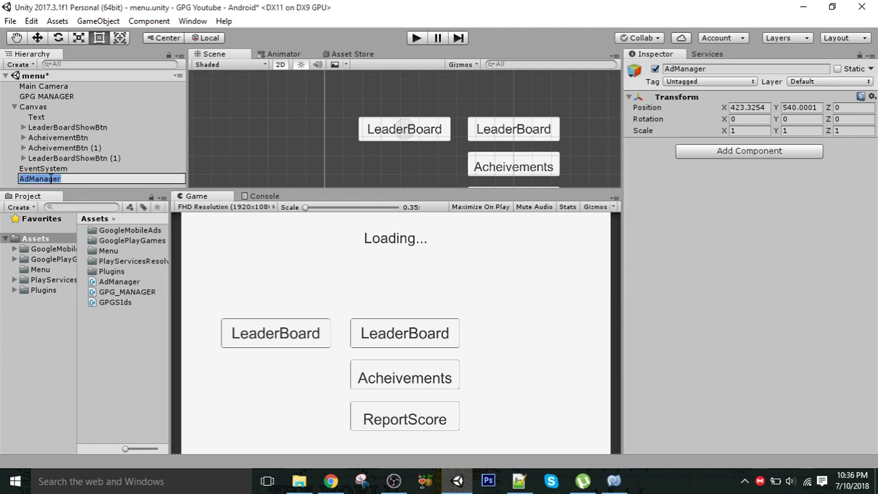
{"action": "left_click_drag", "start_coordinate": [109, 284], "coordinate": [716, 254]}
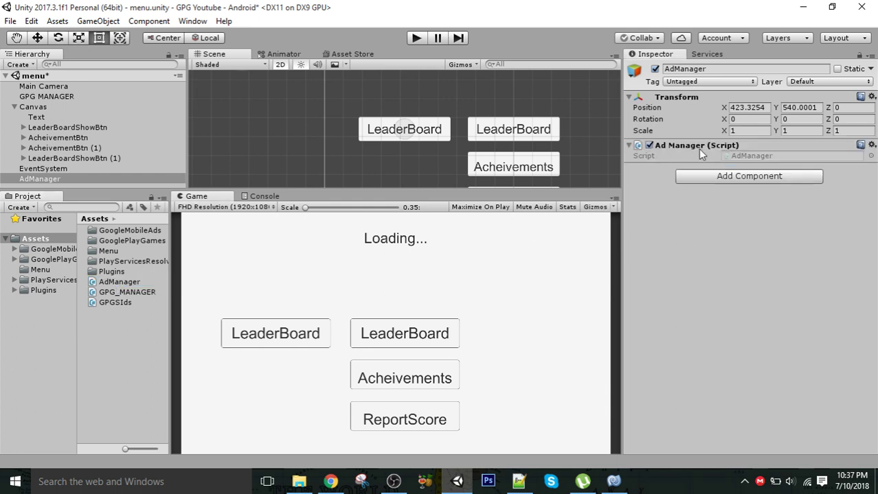
{"action": "left_click", "coordinate": [386, 134]}
{"action": "left_click_drag", "start_coordinate": [874, 145], "coordinate": [876, 199]}
Step: Change the duplicate button's Text label to 'show Ad'
{"action": "left_click", "coordinate": [24, 158]}
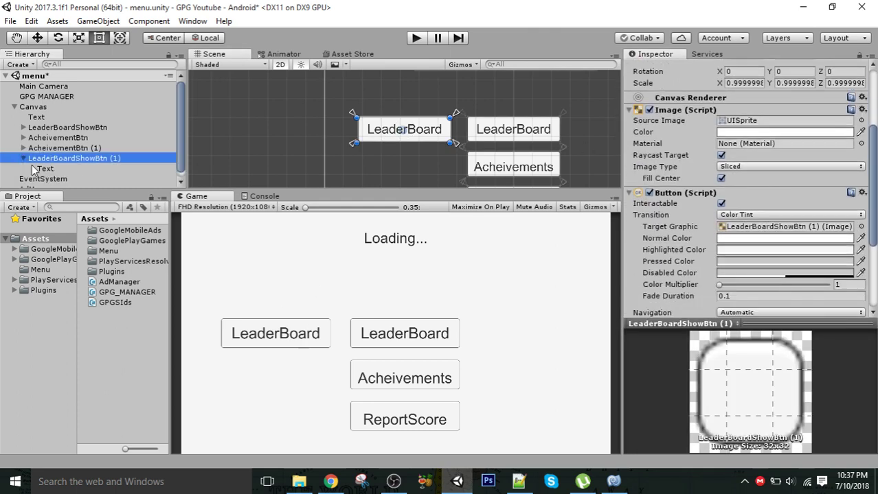
{"action": "left_click", "coordinate": [45, 169]}
{"action": "left_click", "coordinate": [682, 131]}
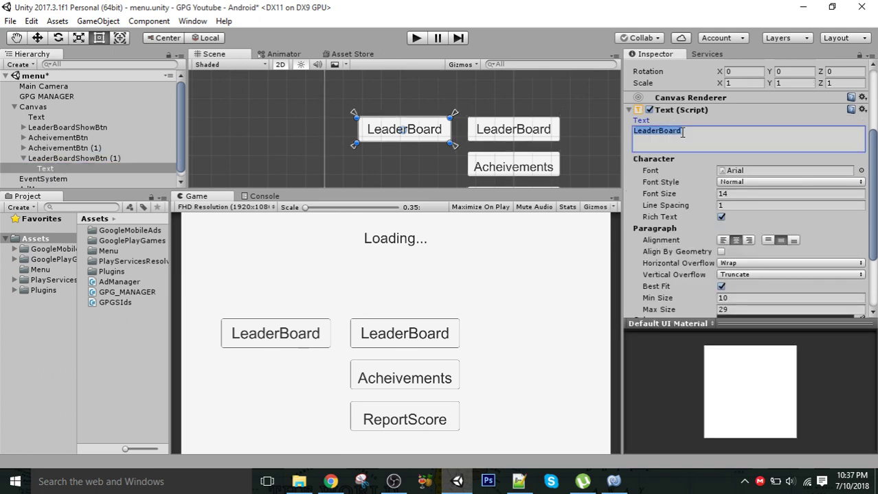
{"action": "type", "text": "show"}
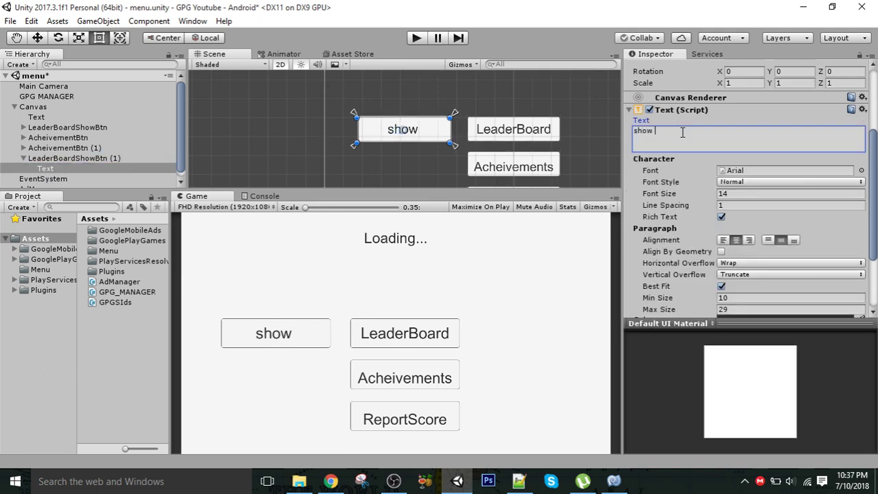
{"action": "type", "text": " Ad"}
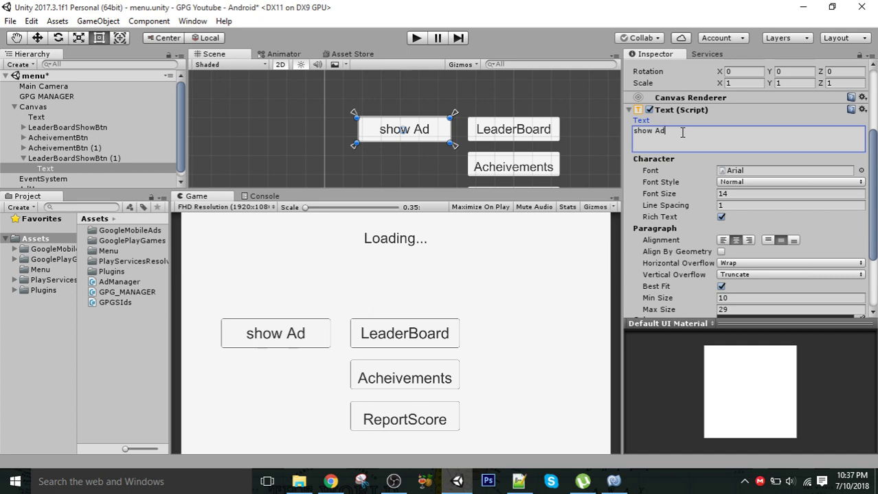
{"action": "left_click", "coordinate": [470, 301]}
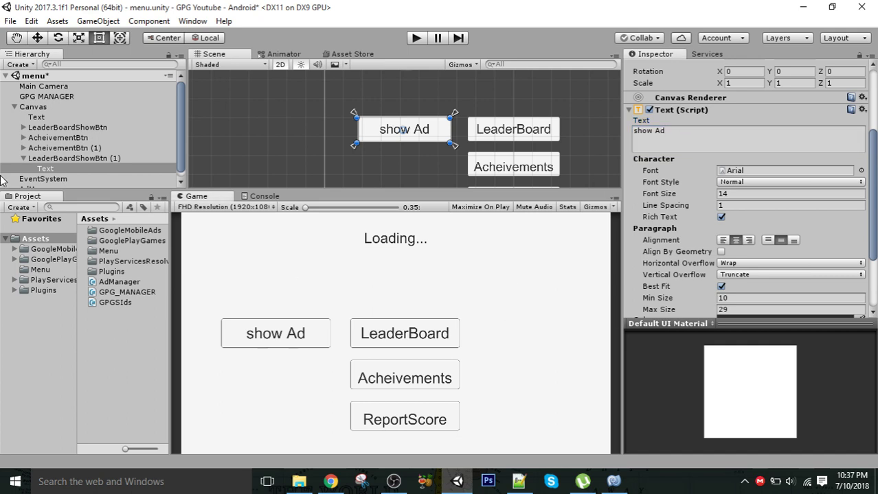
Step: Rename LeaderBoardShowBtn (1) to showAd in the Hierarchy
{"action": "left_click", "coordinate": [94, 158]}
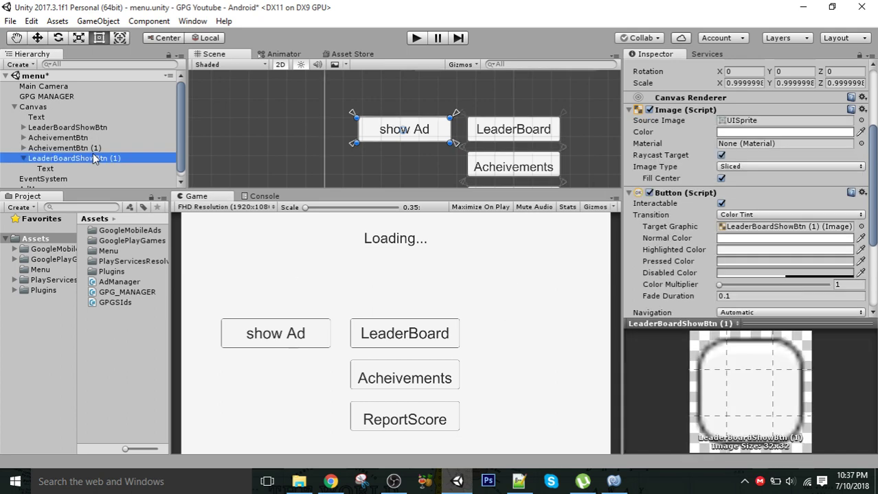
{"action": "left_click", "coordinate": [91, 160]}
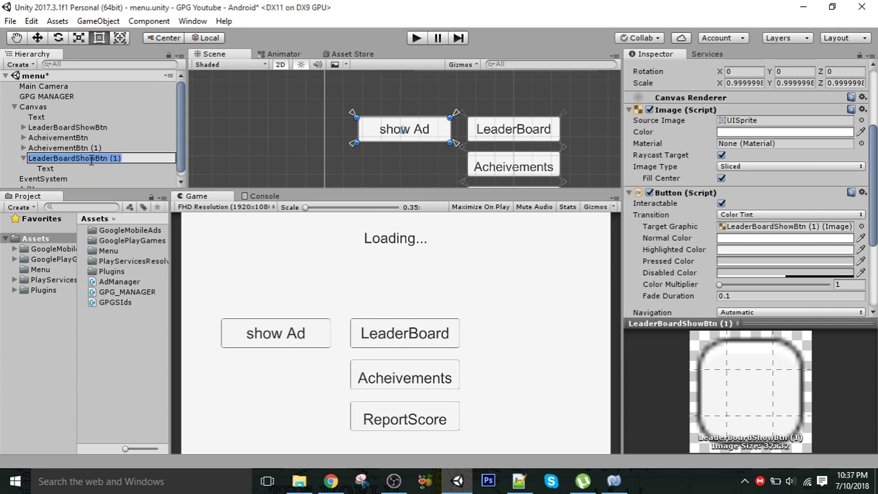
{"action": "type", "text": "show"}
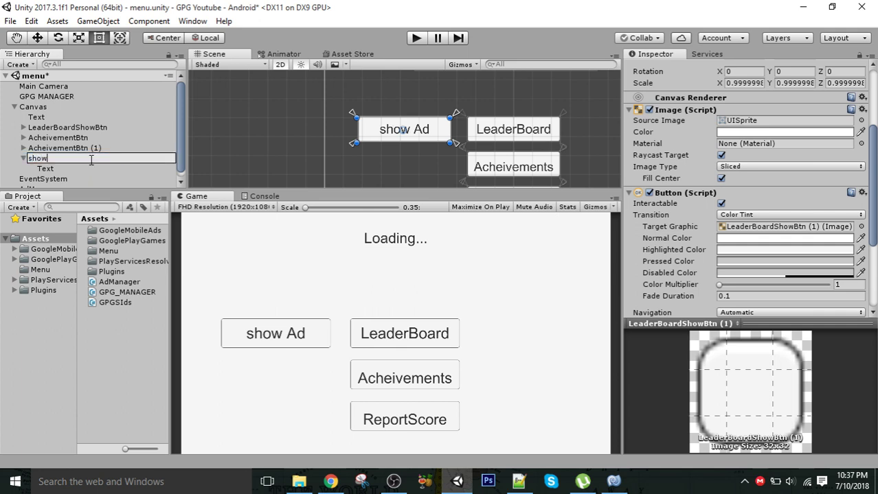
{"action": "type", "text": "Ad"}
{"action": "key", "text": "Return"}
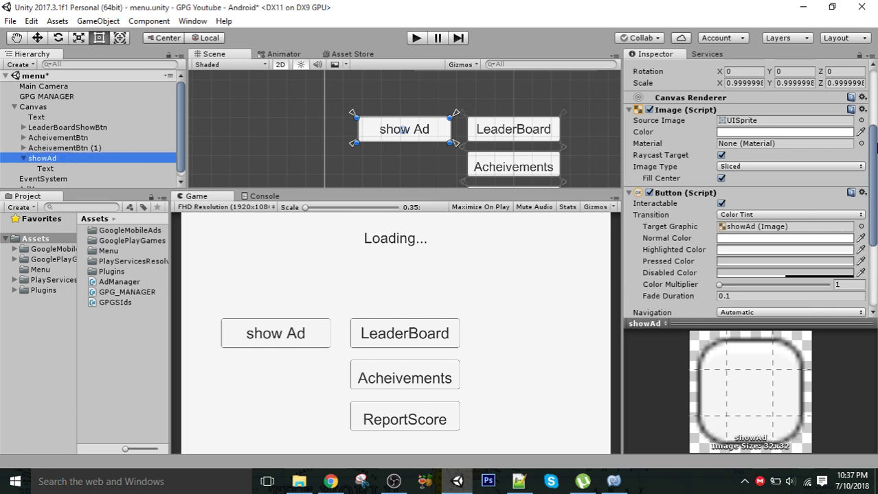
{"action": "left_click_drag", "start_coordinate": [873, 157], "coordinate": [875, 221]}
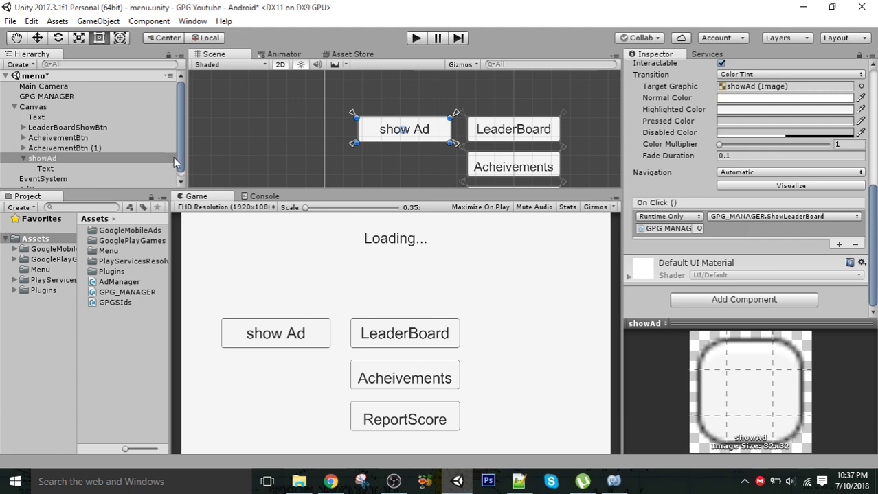
Step: Point the showAd button's On Click at AdManager.show() and run the game in play mode
{"action": "left_click_drag", "start_coordinate": [178, 158], "coordinate": [179, 164]}
{"action": "left_click_drag", "start_coordinate": [46, 184], "coordinate": [658, 231]}
{"action": "left_click", "coordinate": [729, 219]}
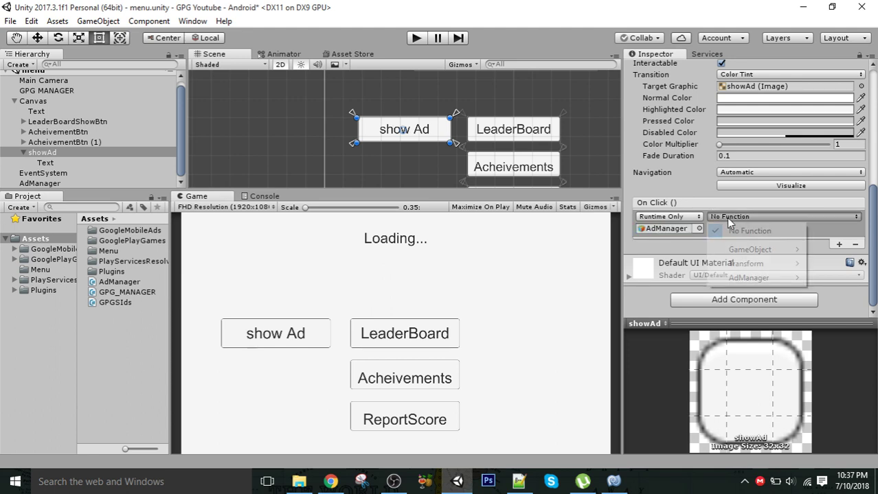
{"action": "mouse_move", "coordinate": [736, 283]}
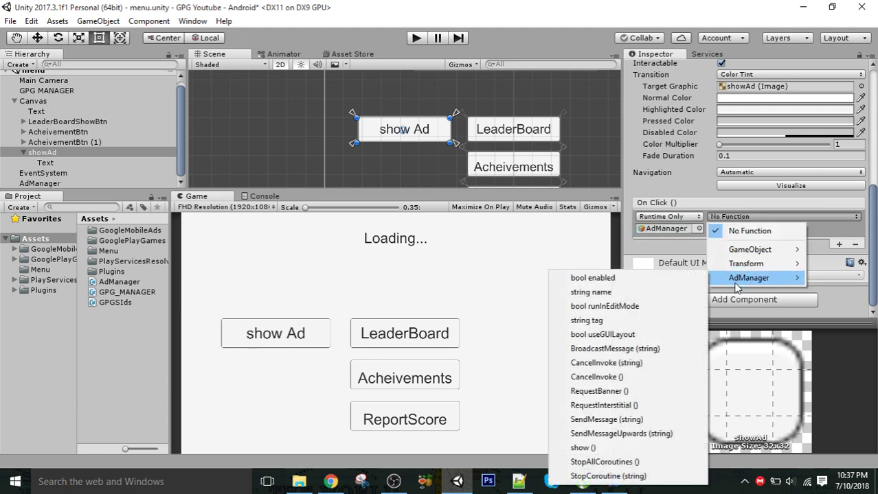
{"action": "left_click", "coordinate": [583, 448]}
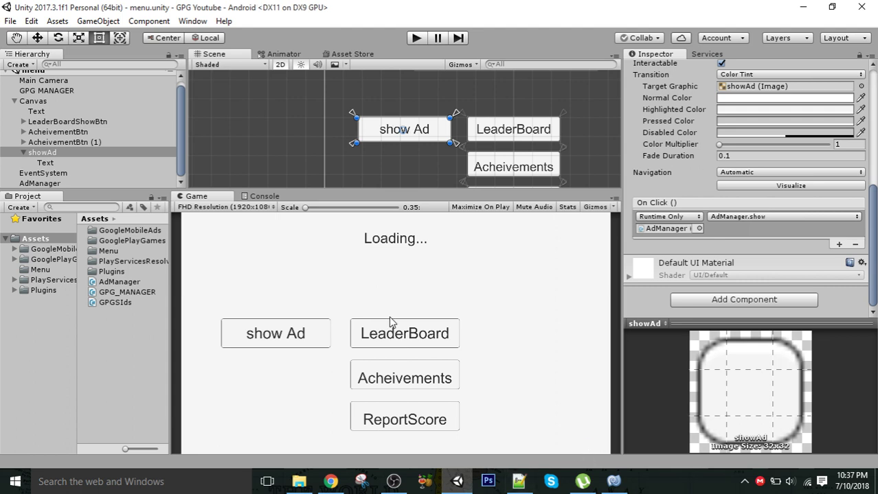
{"action": "left_click", "coordinate": [417, 37]}
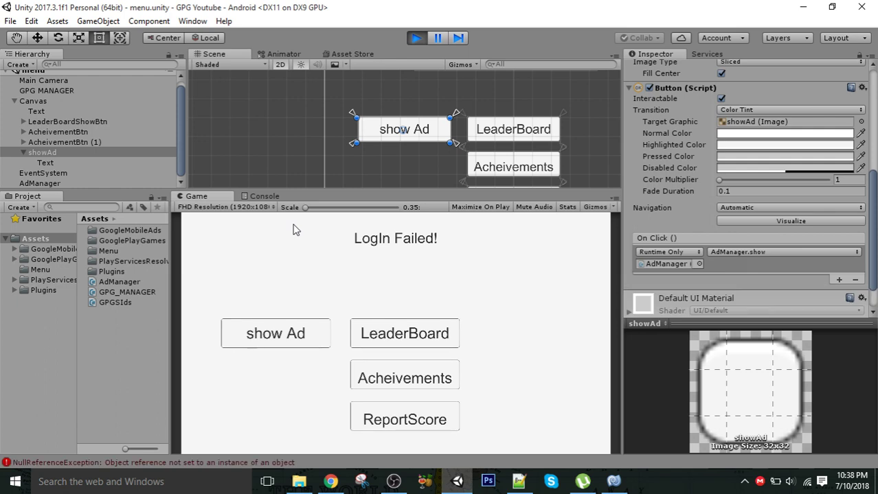
Step: Show the Console with info messages enabled and read the Dummy LoadAd entry's stack trace
{"action": "left_click", "coordinate": [268, 196]}
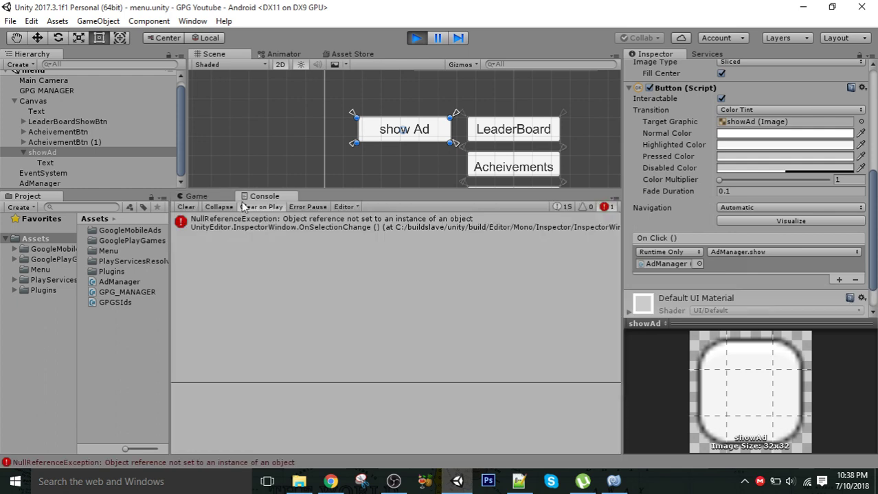
{"action": "left_click", "coordinate": [561, 210]}
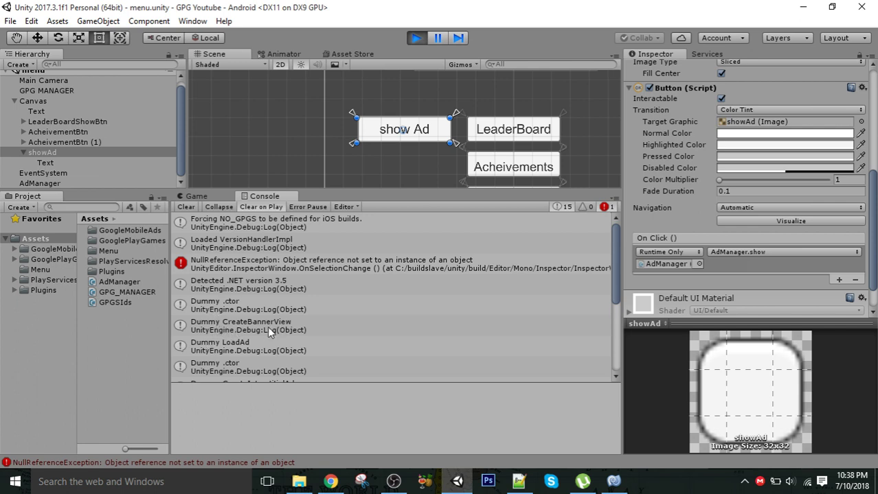
{"action": "left_click", "coordinate": [240, 342]}
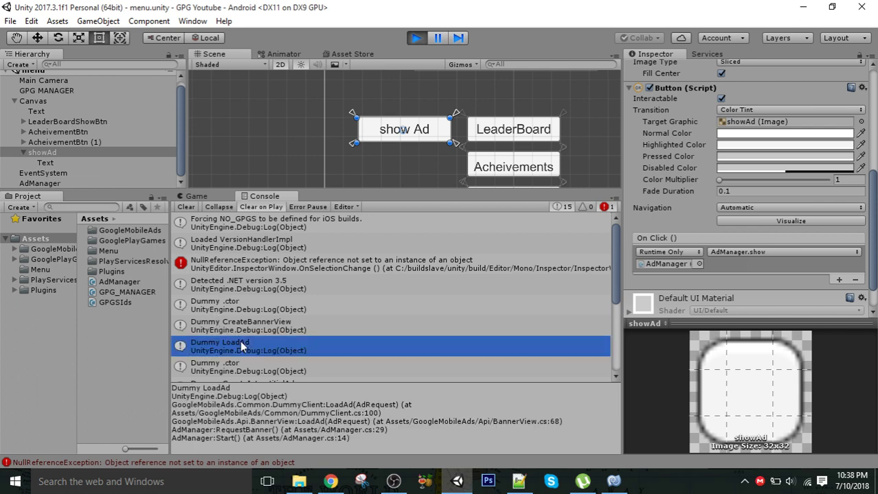
{"action": "left_click_drag", "start_coordinate": [613, 256], "coordinate": [621, 292]}
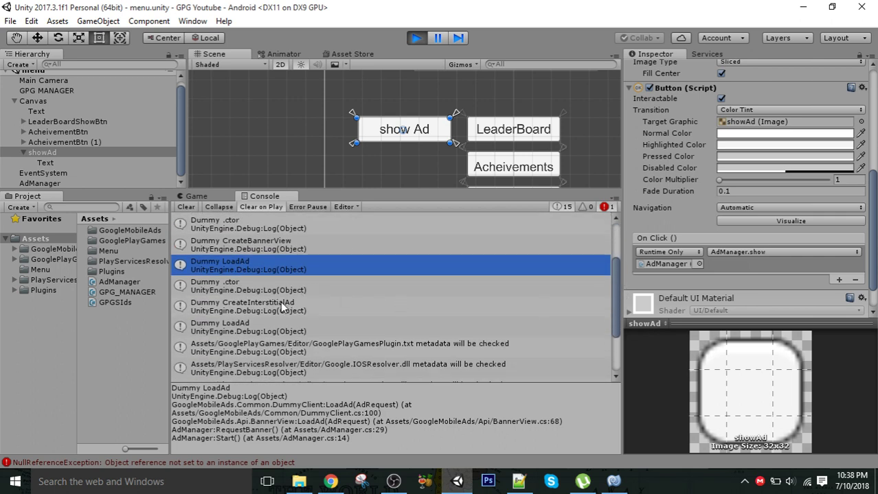
Step: Read the Dummy CreateInterstitialAd and LoadAd stack traces, then clear all Console entries
{"action": "left_click", "coordinate": [277, 309]}
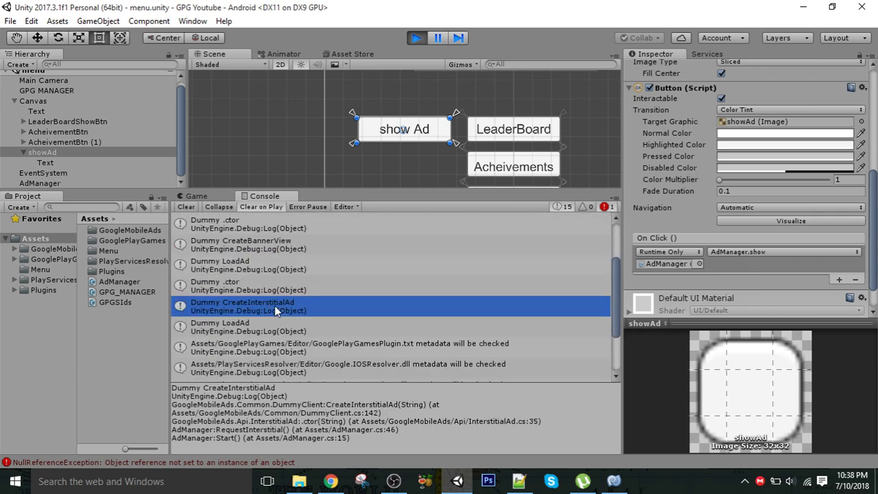
{"action": "left_click", "coordinate": [238, 330]}
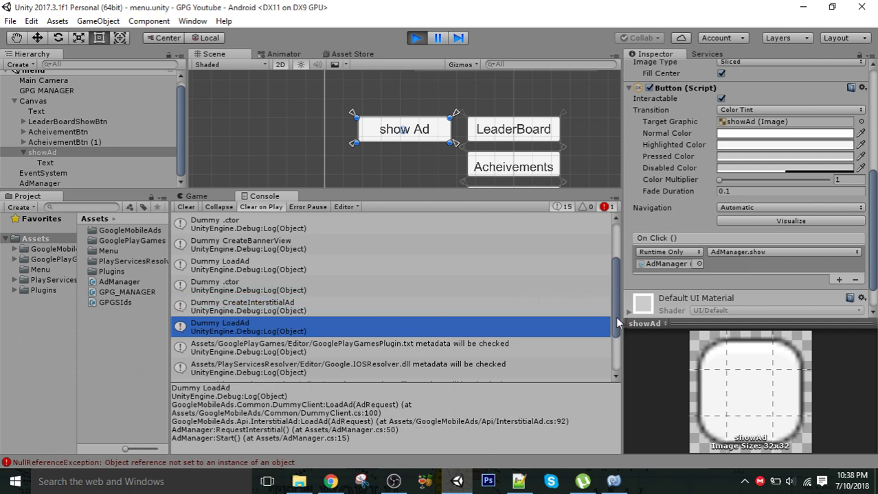
{"action": "left_click_drag", "start_coordinate": [614, 325], "coordinate": [617, 356]}
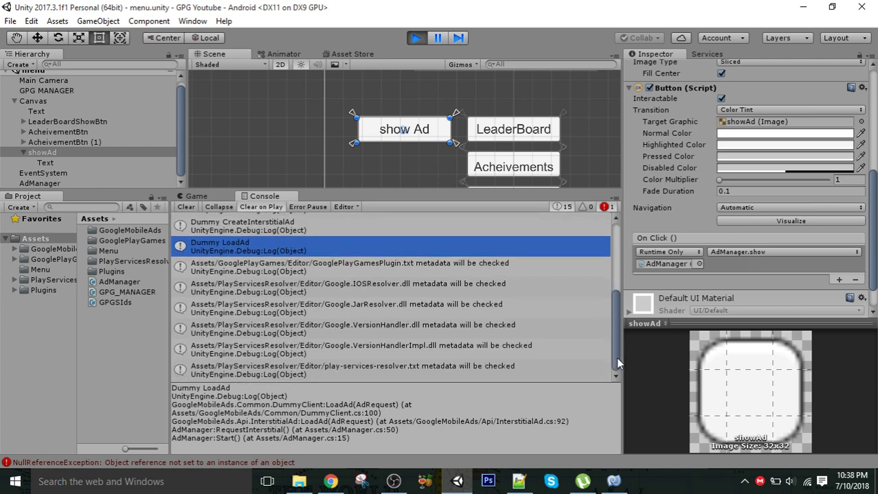
{"action": "left_click_drag", "start_coordinate": [616, 358], "coordinate": [609, 332]}
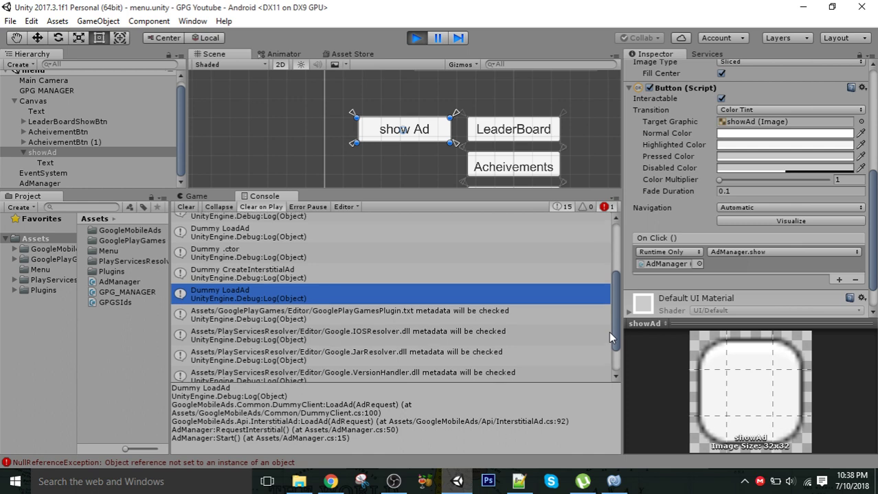
{"action": "left_click_drag", "start_coordinate": [612, 330], "coordinate": [602, 278]}
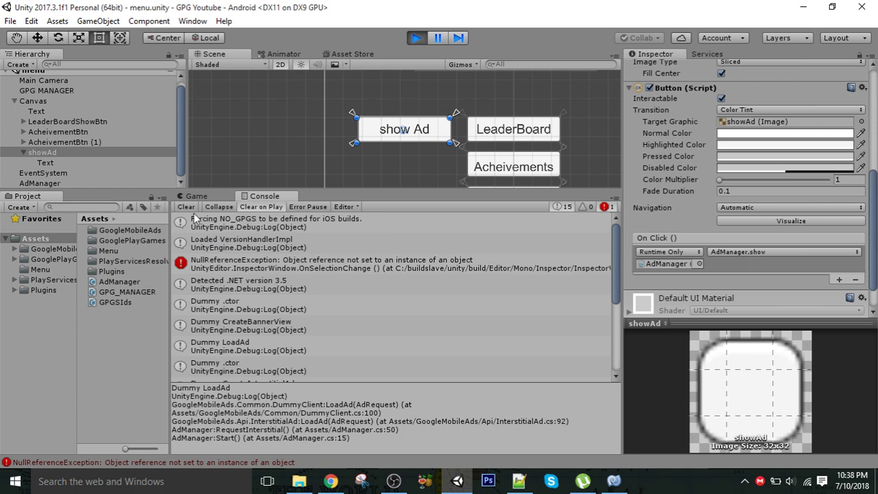
{"action": "left_click", "coordinate": [187, 206]}
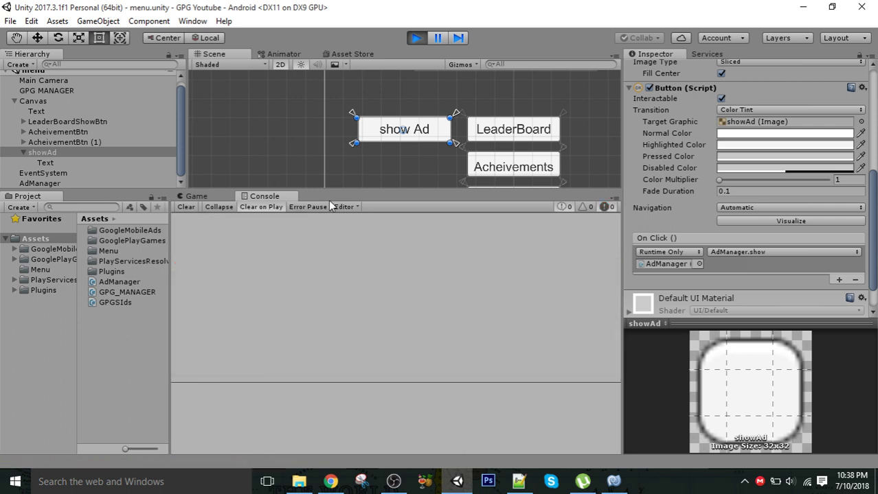
Step: Drag the Scene view larger, then return to the Game view showing the show Ad button
{"action": "left_click_drag", "start_coordinate": [336, 190], "coordinate": [427, 281]}
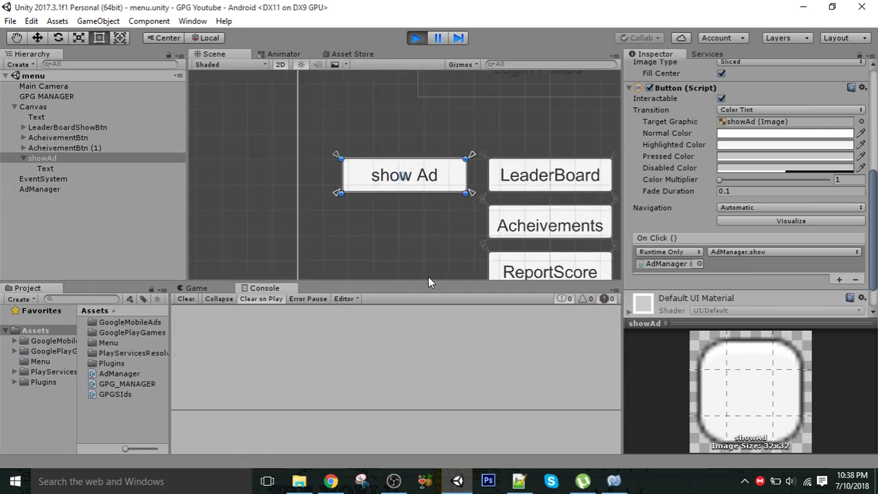
{"action": "left_click", "coordinate": [209, 291]}
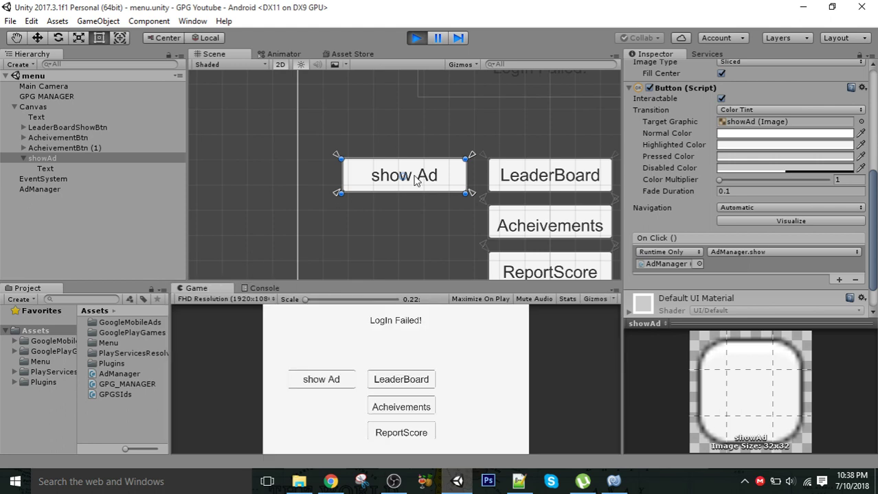